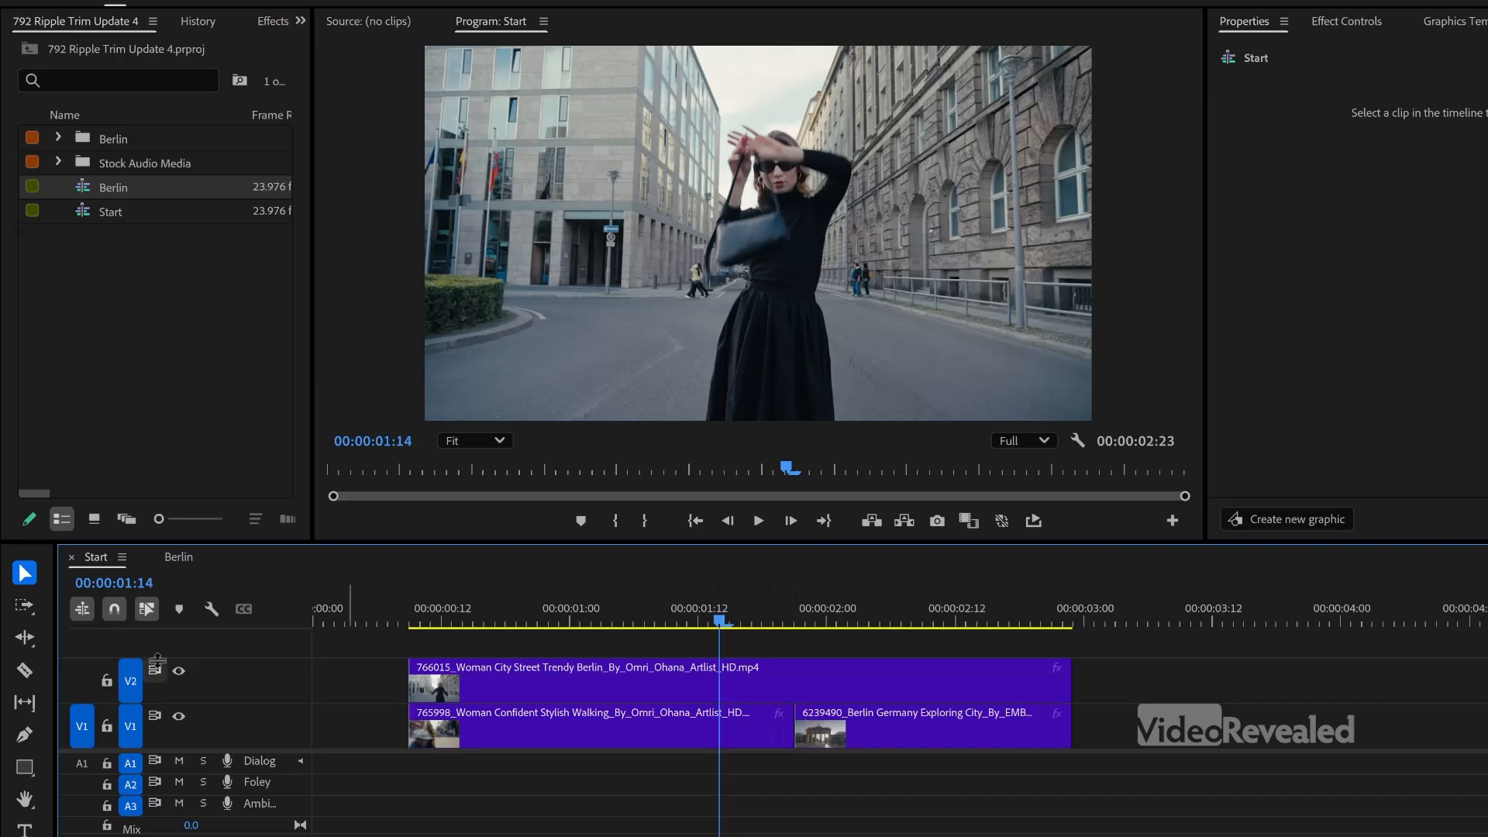
Check the Ripple Edit tool group, return to the Selection tool, and place the playhead at 00:00:01:12 in the Start sequence
click(24, 637)
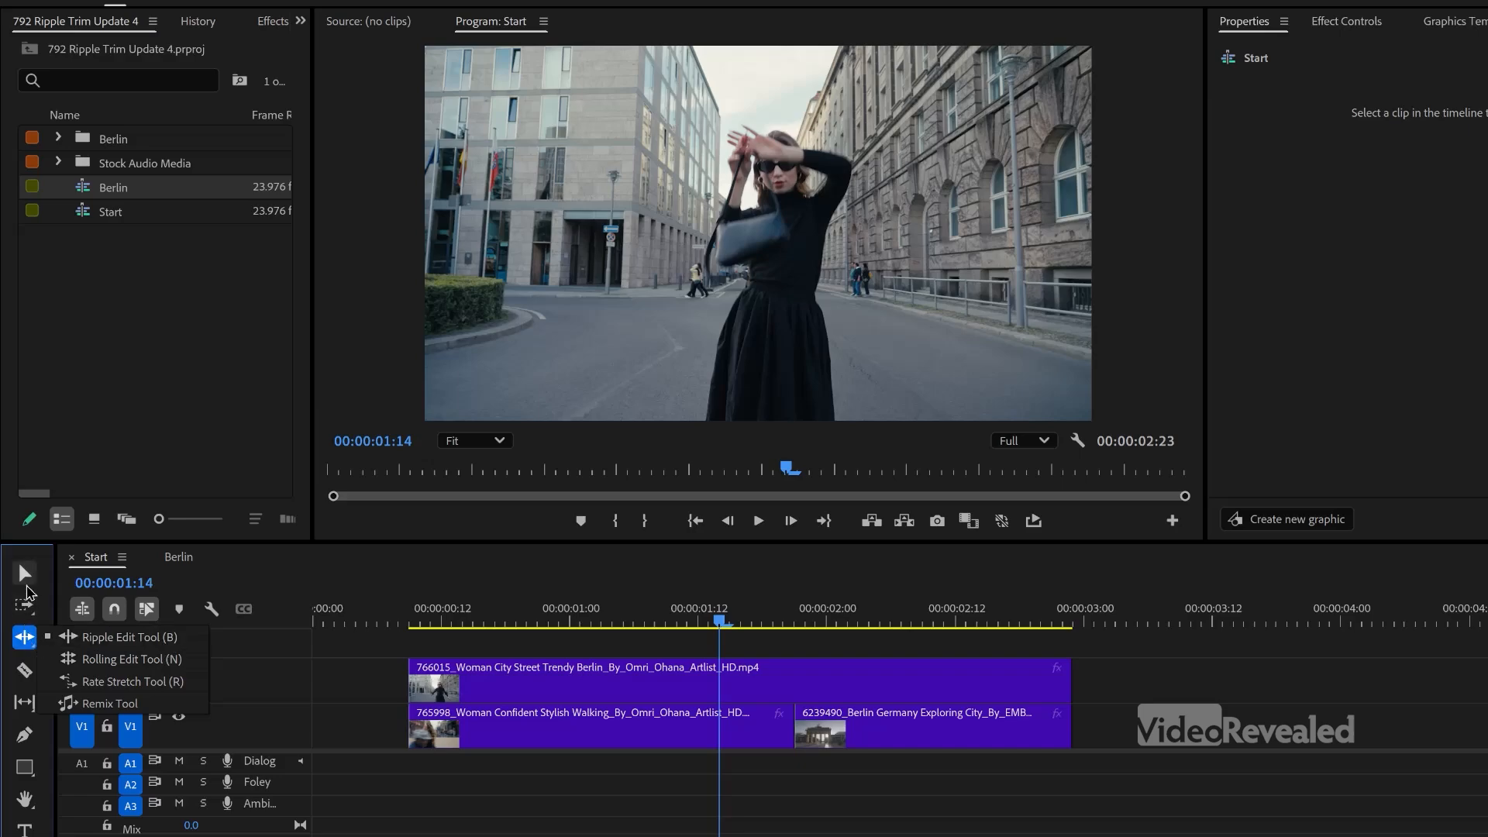
click(25, 580)
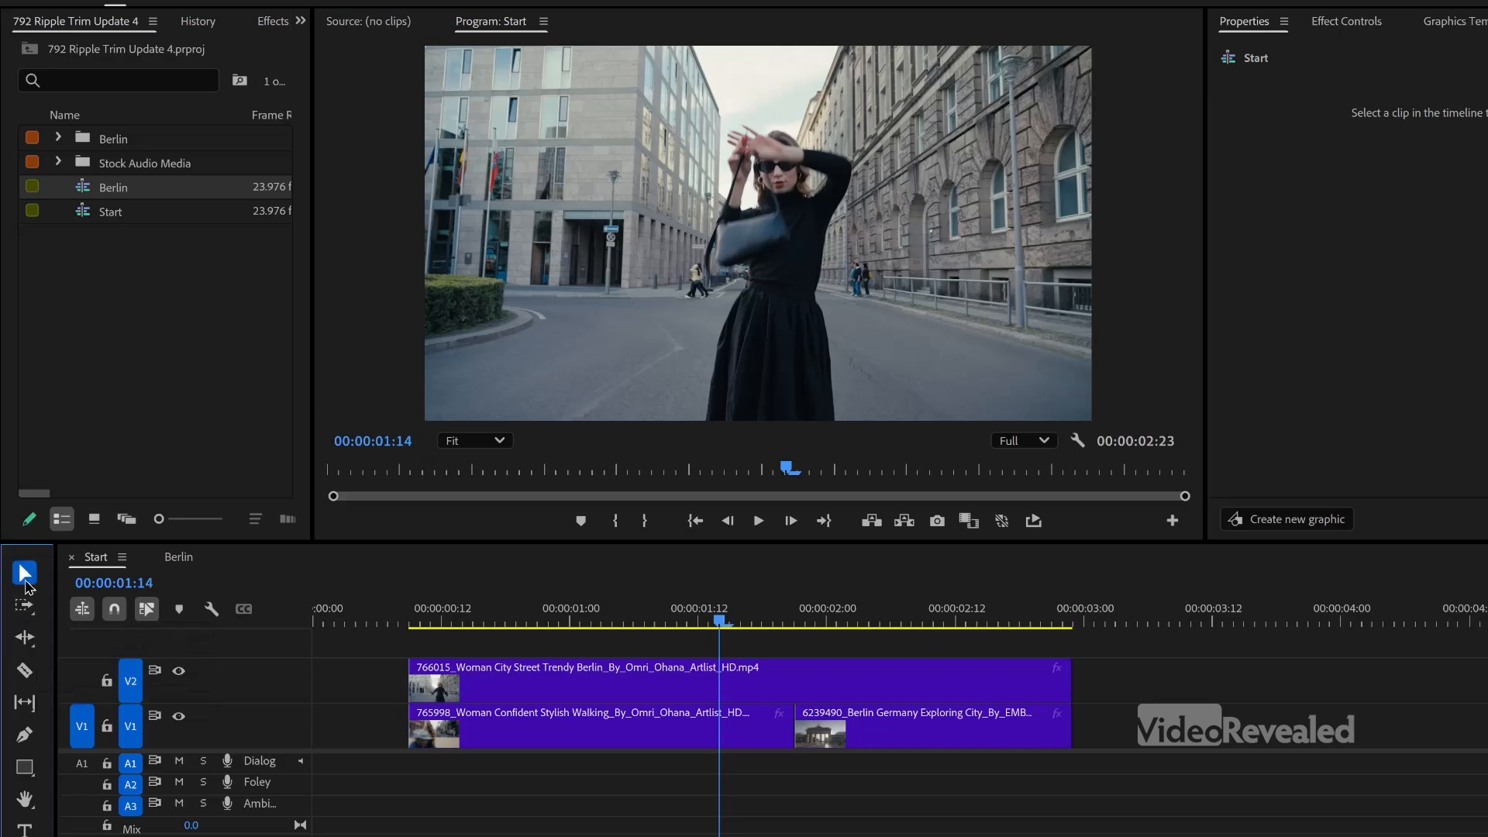
click(701, 624)
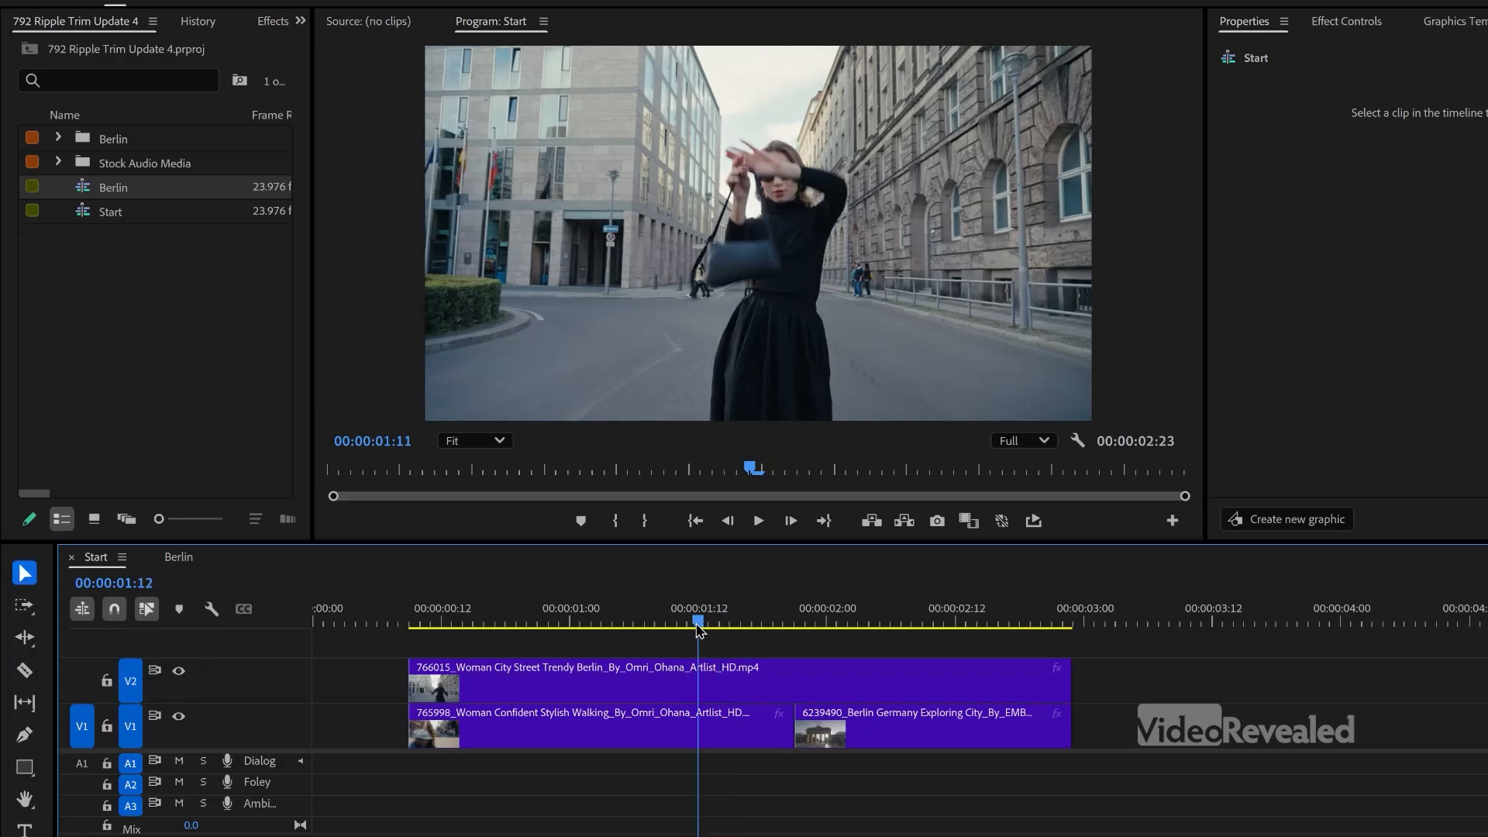
Ripple-trim the end of V1 clip 765998 out 6 frames, back to the playhead, and out again to about 00:00:01:17
click(786, 725)
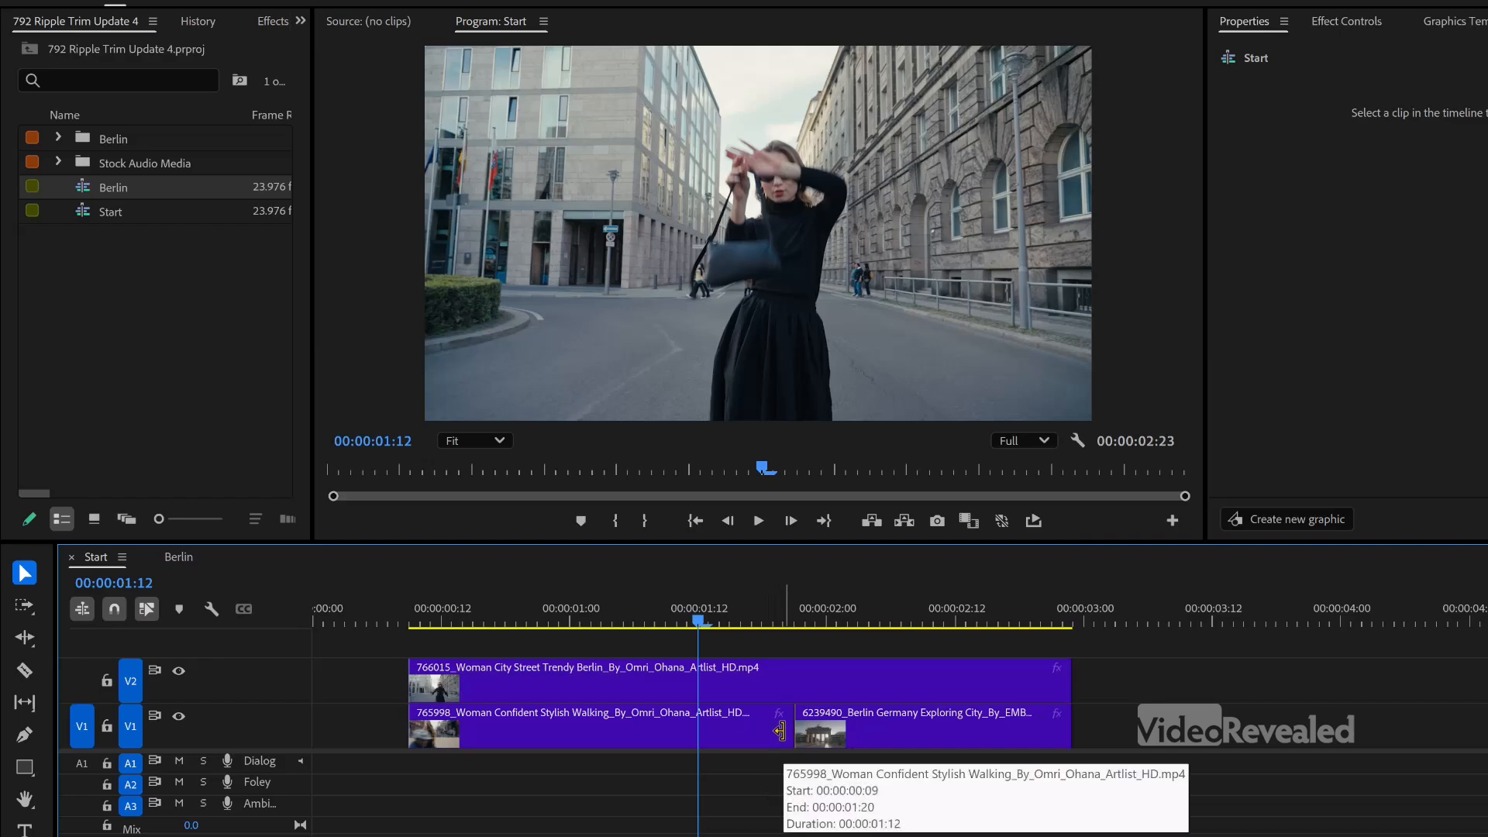
drag(780, 730, 848, 732)
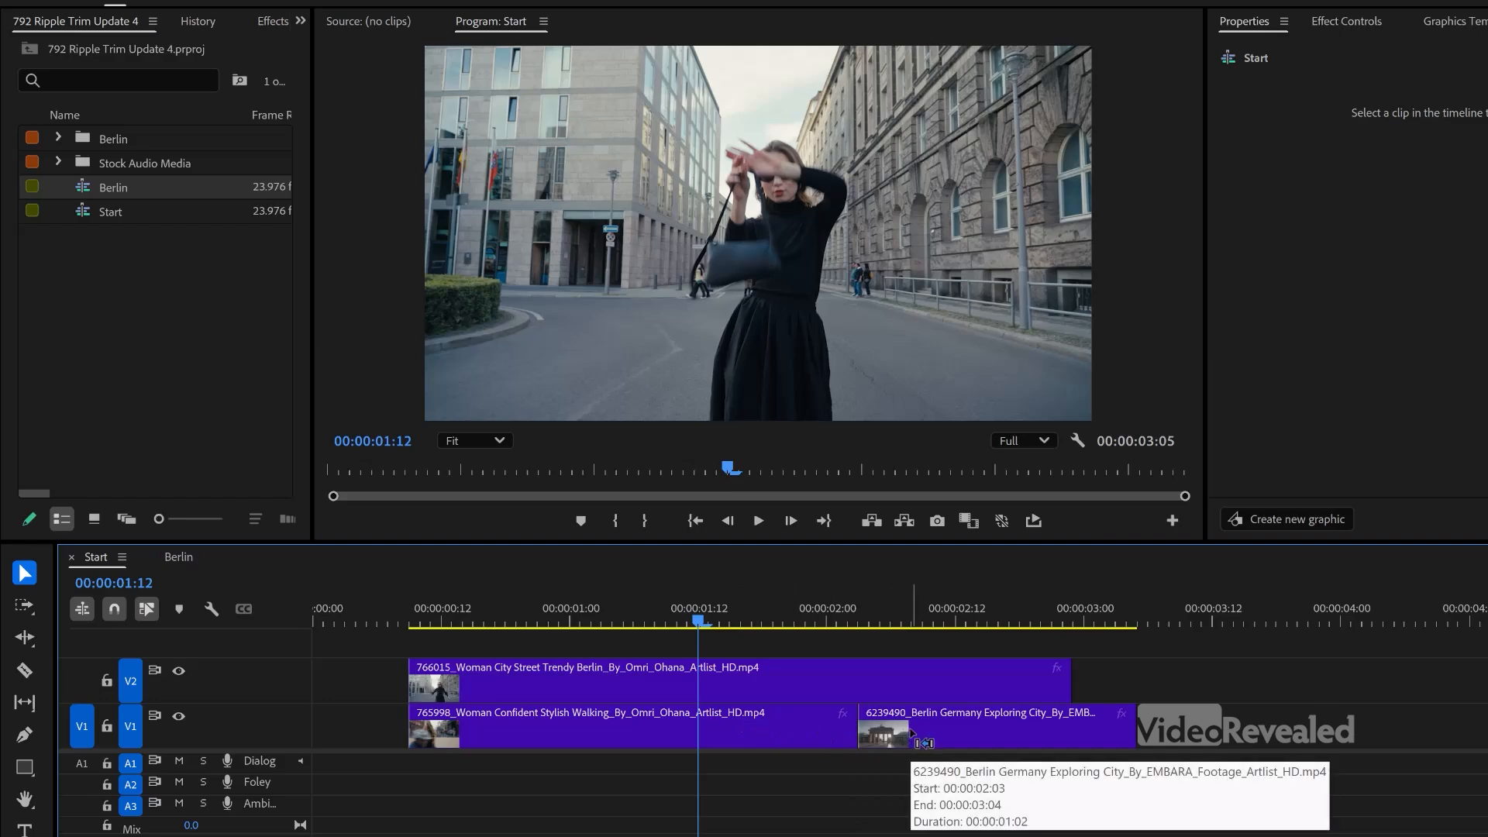
drag(848, 730, 682, 734)
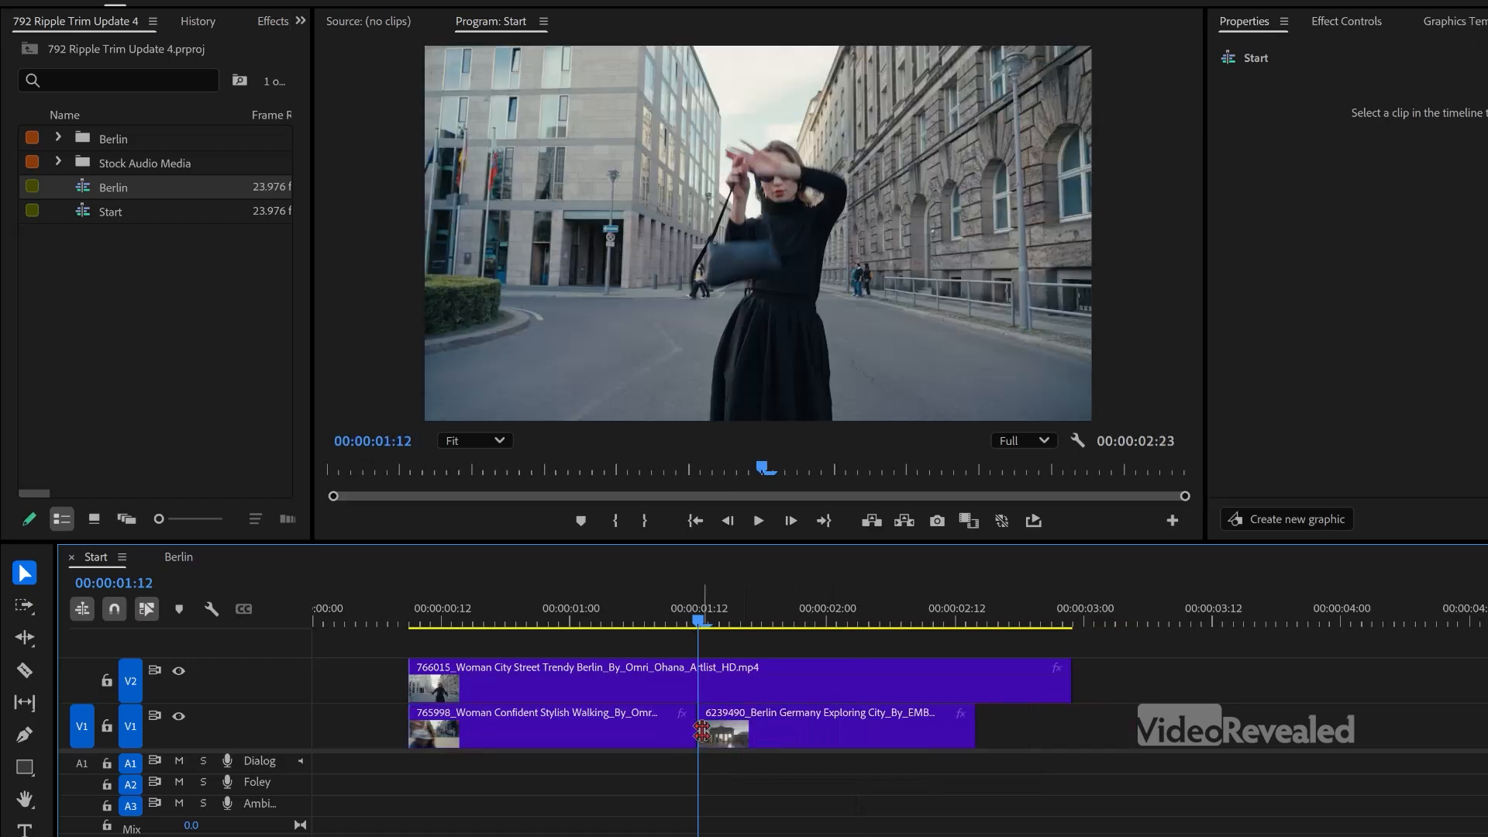
drag(706, 727, 764, 726)
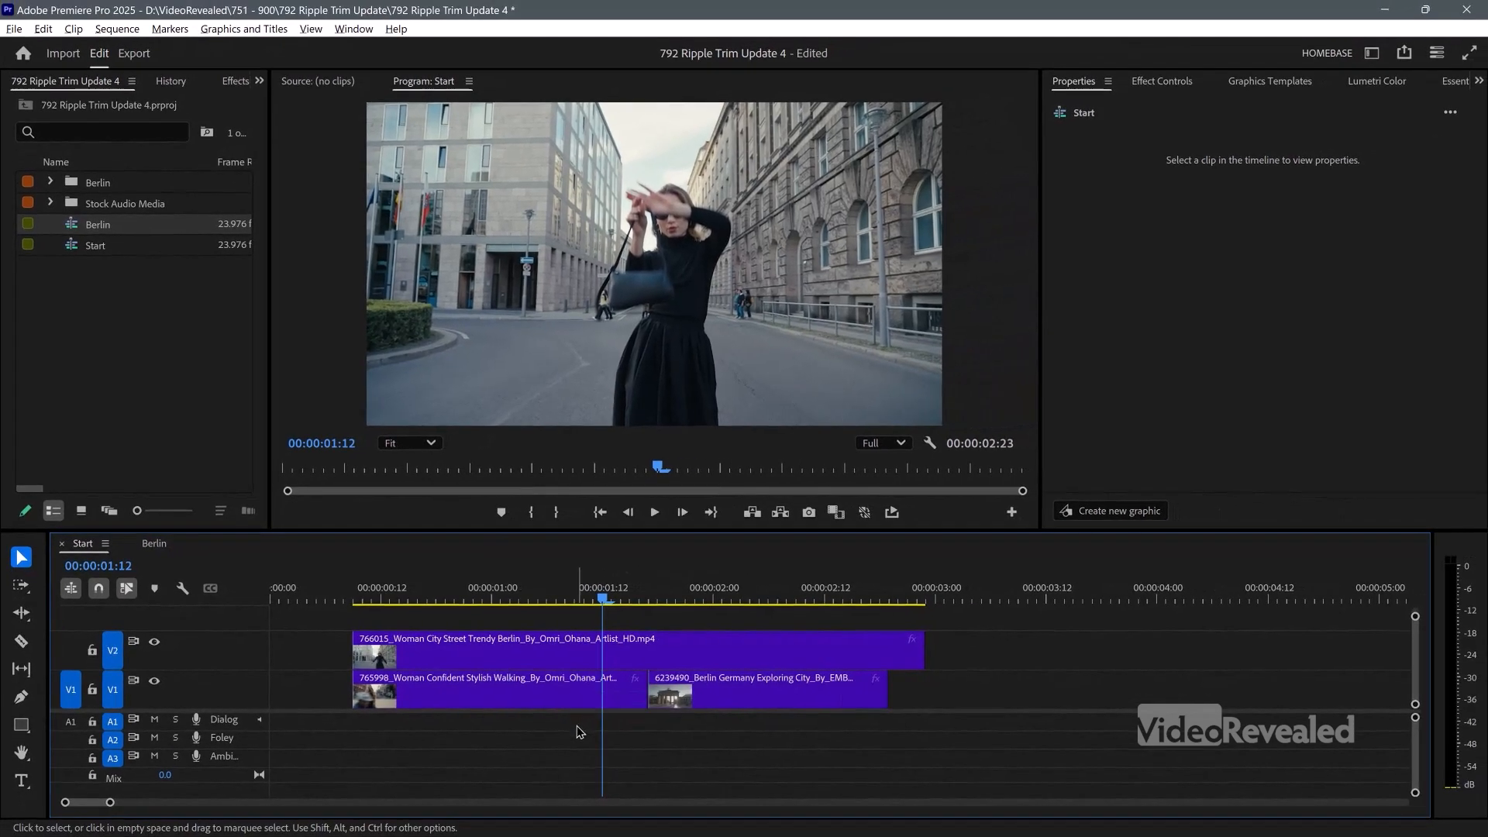
Enable "Shift clips that overlap trim point during ripple trimming" in the trim preferences
click(44, 29)
mouse_move(189, 586)
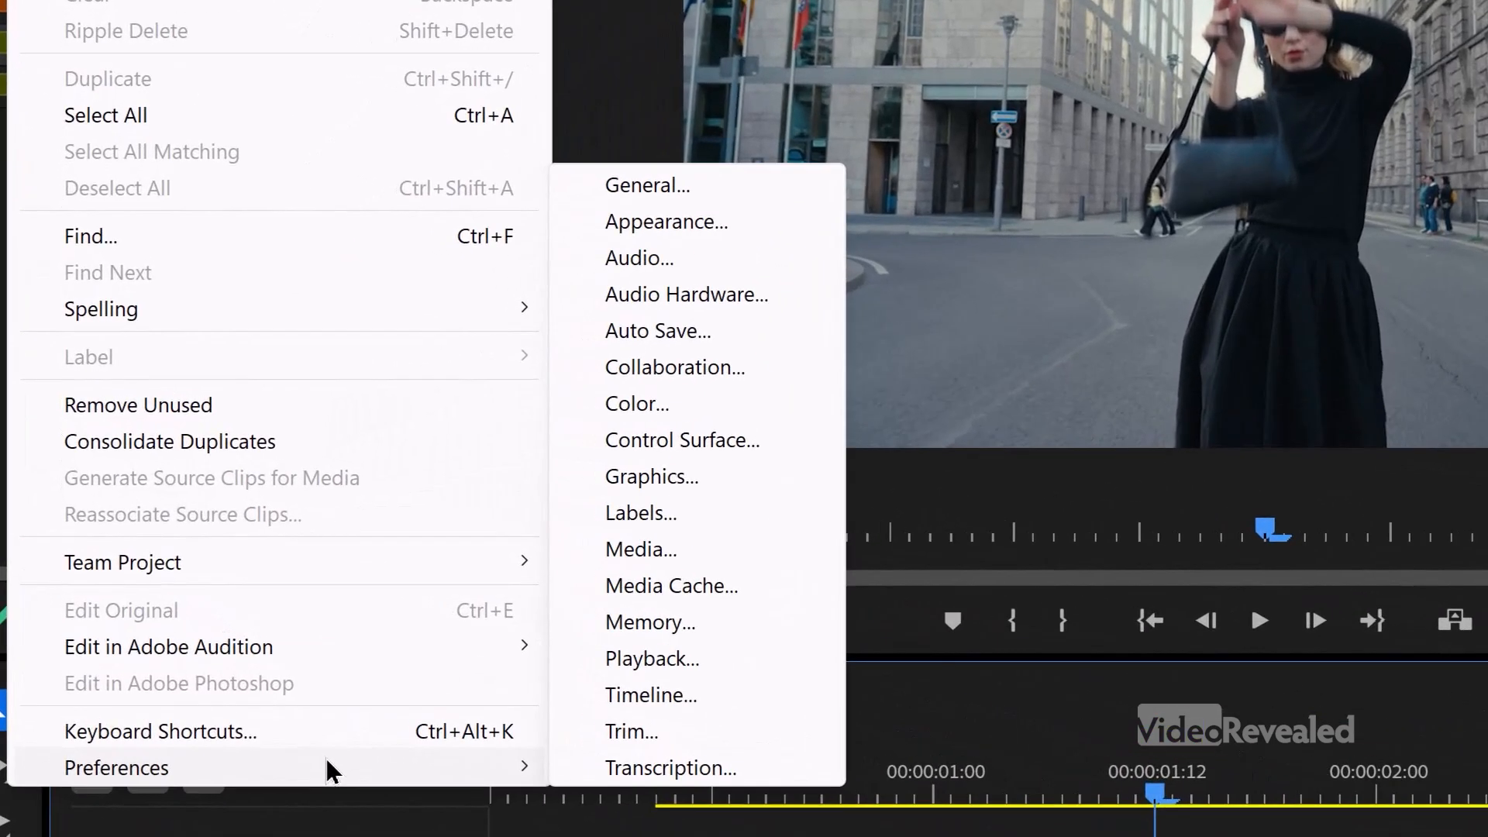
click(653, 733)
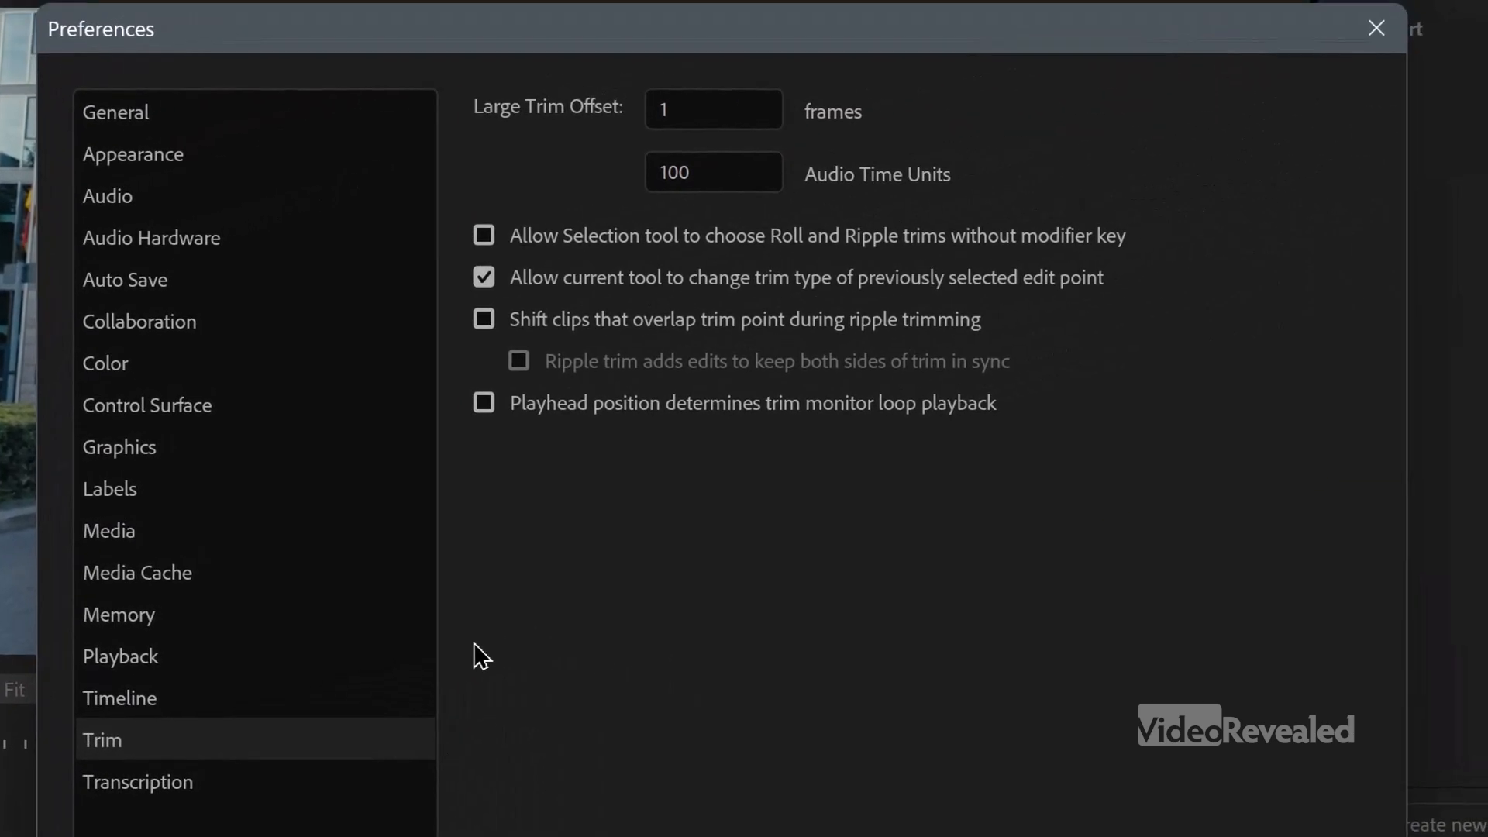
click(560, 321)
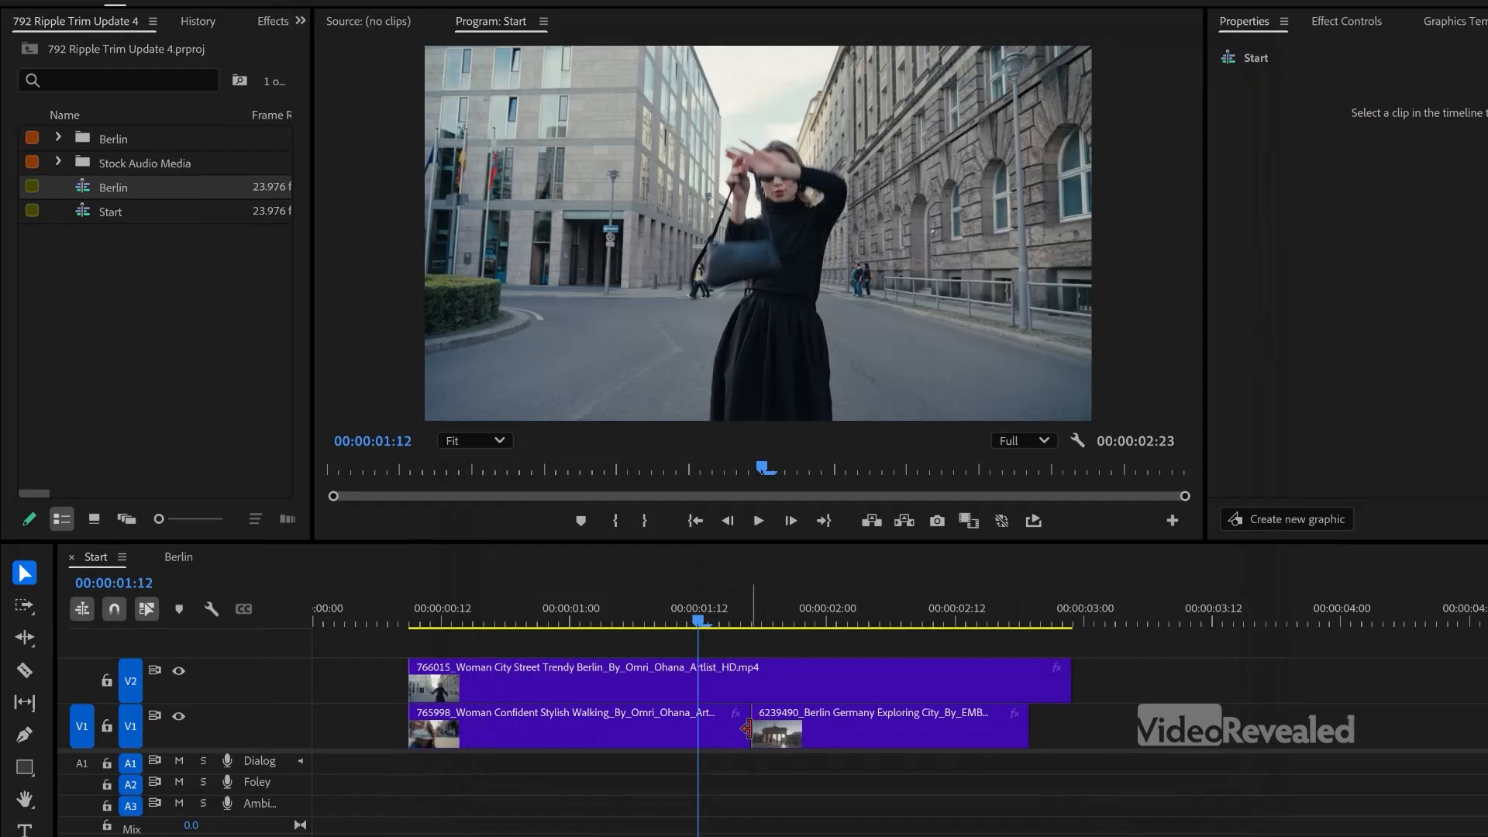
Clear the clip selection and ripple-extend the end of V1 clip 765998 by about 6 frames
click(682, 732)
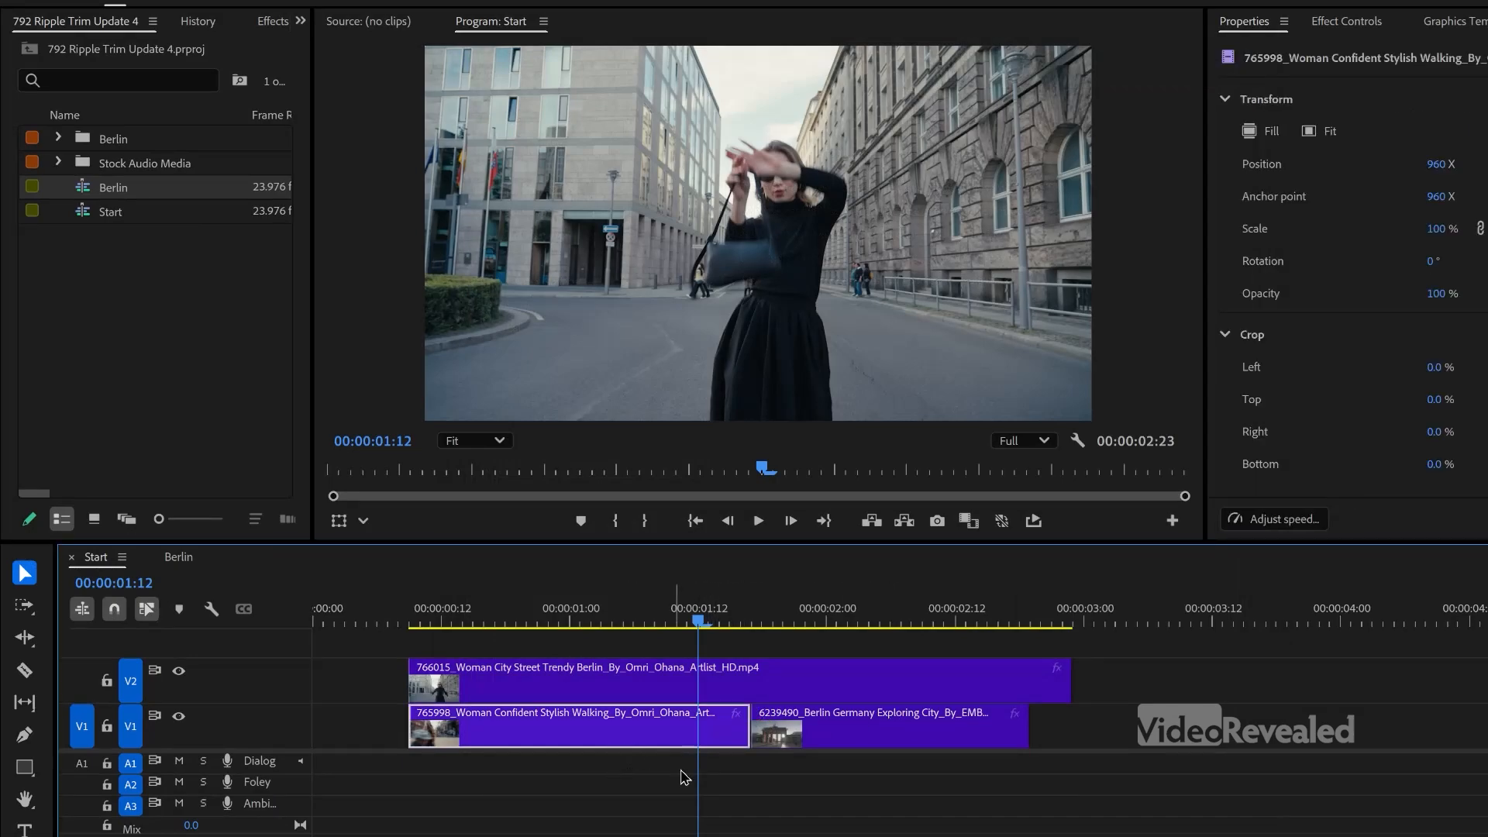
click(732, 771)
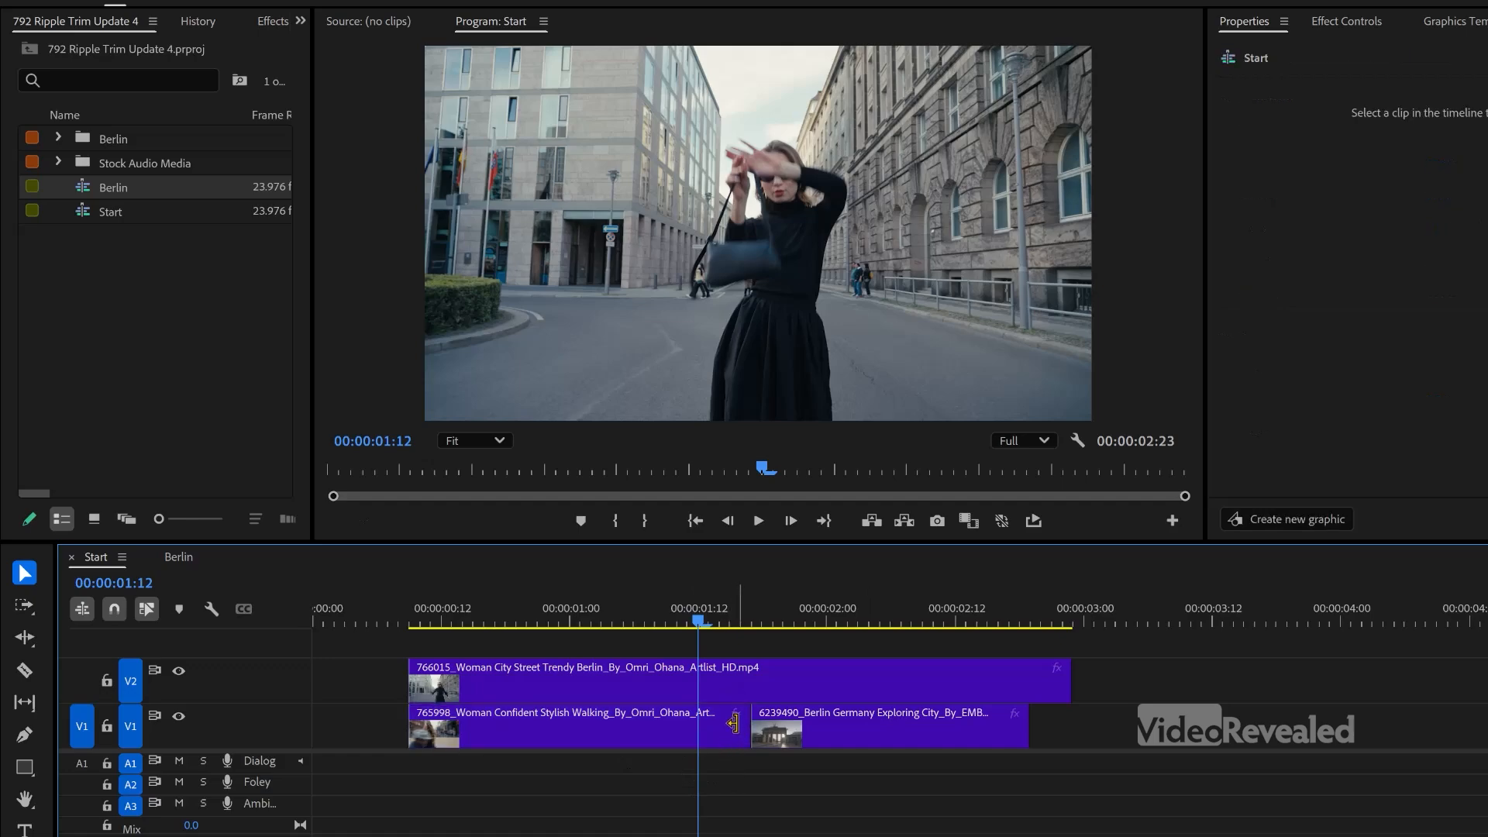
drag(734, 723, 806, 721)
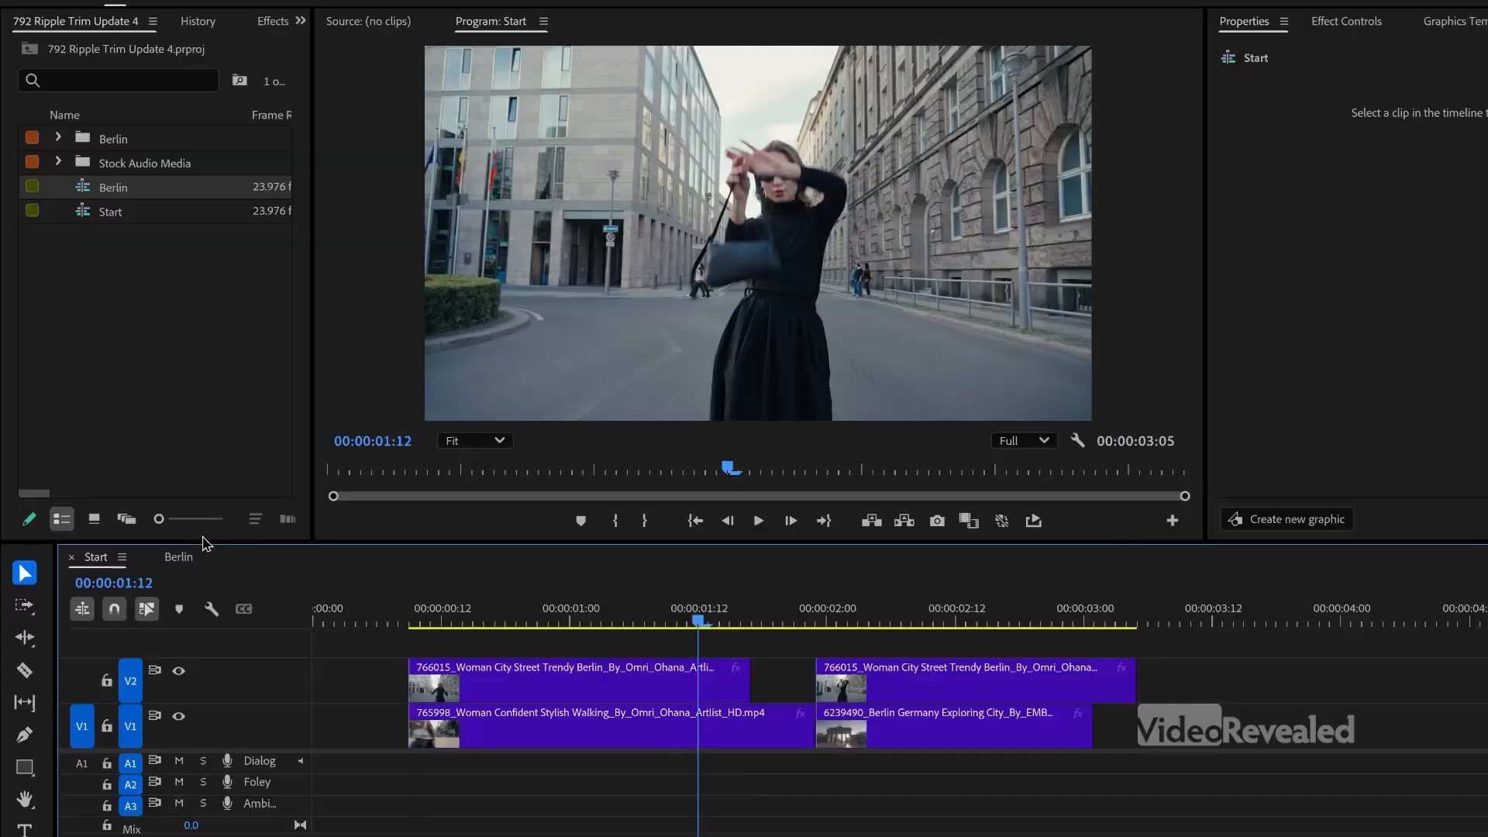
Switch to the Berlin sequence and disable "Shift clips that overlap trim point during ripple trimming" in the trim preferences
click(181, 561)
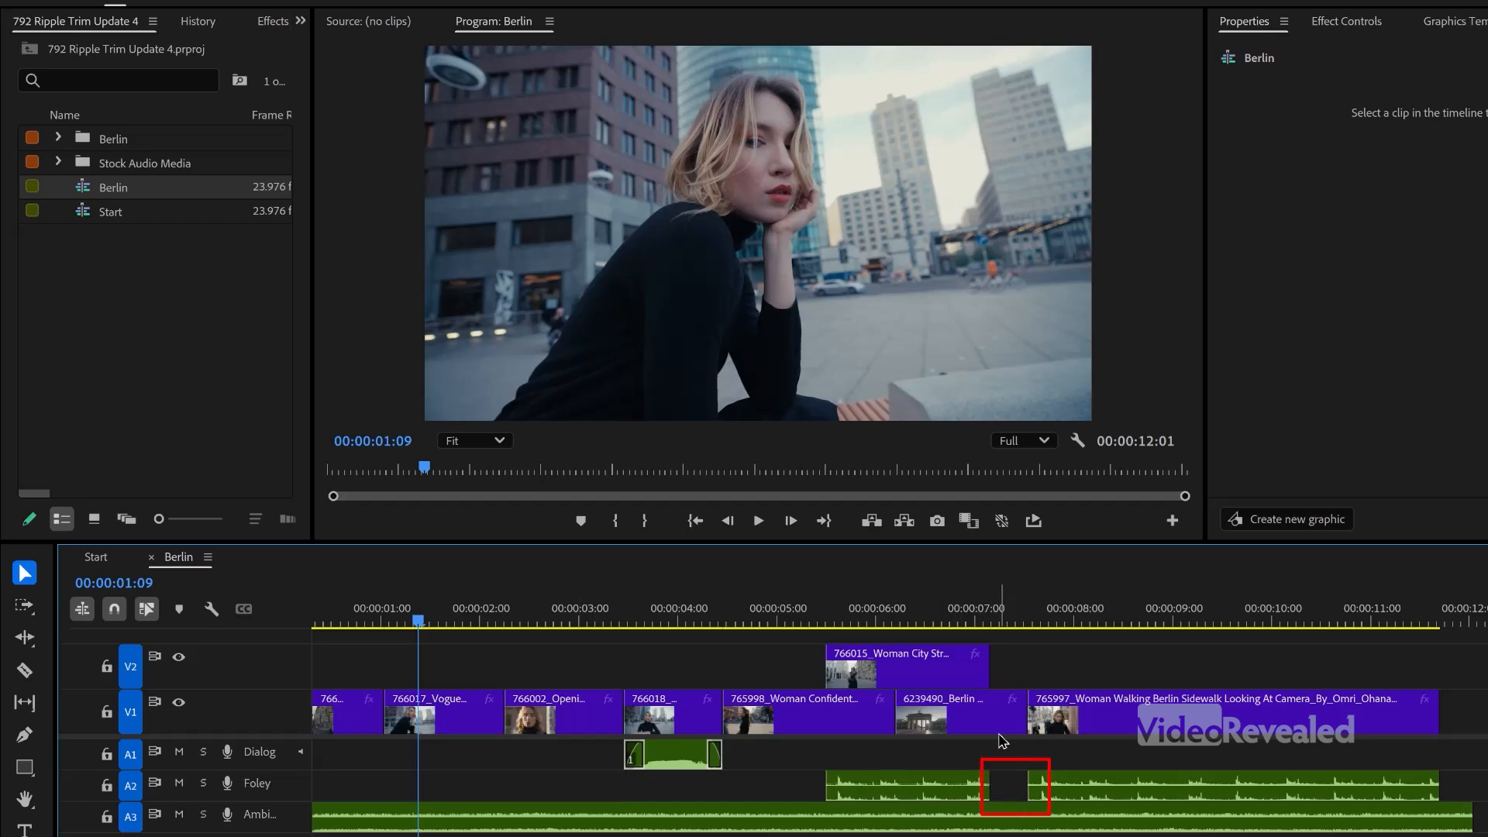
key(alt+e)
mouse_move(218, 603)
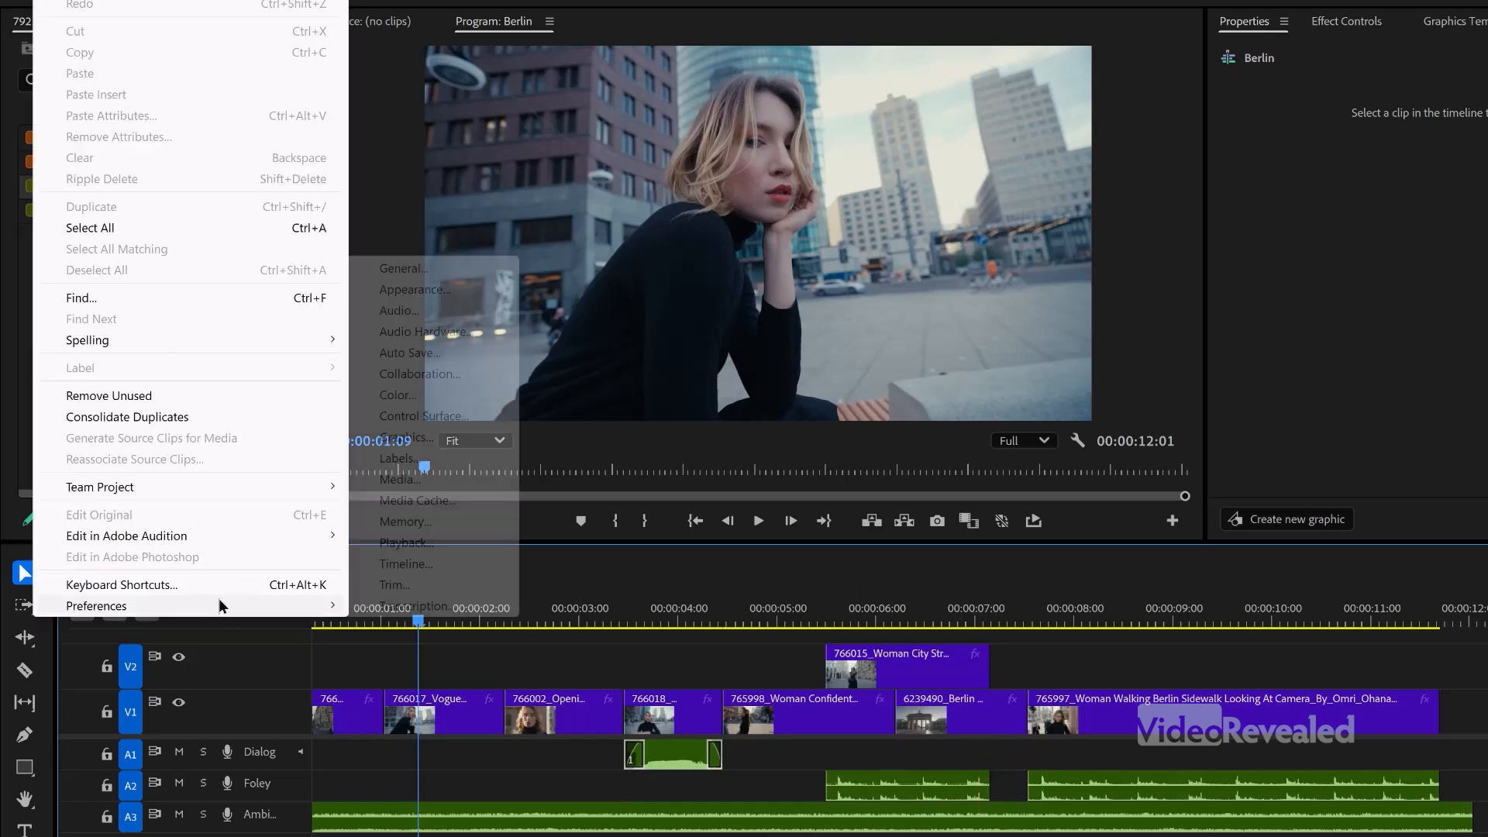
click(382, 587)
click(724, 226)
click(1144, 742)
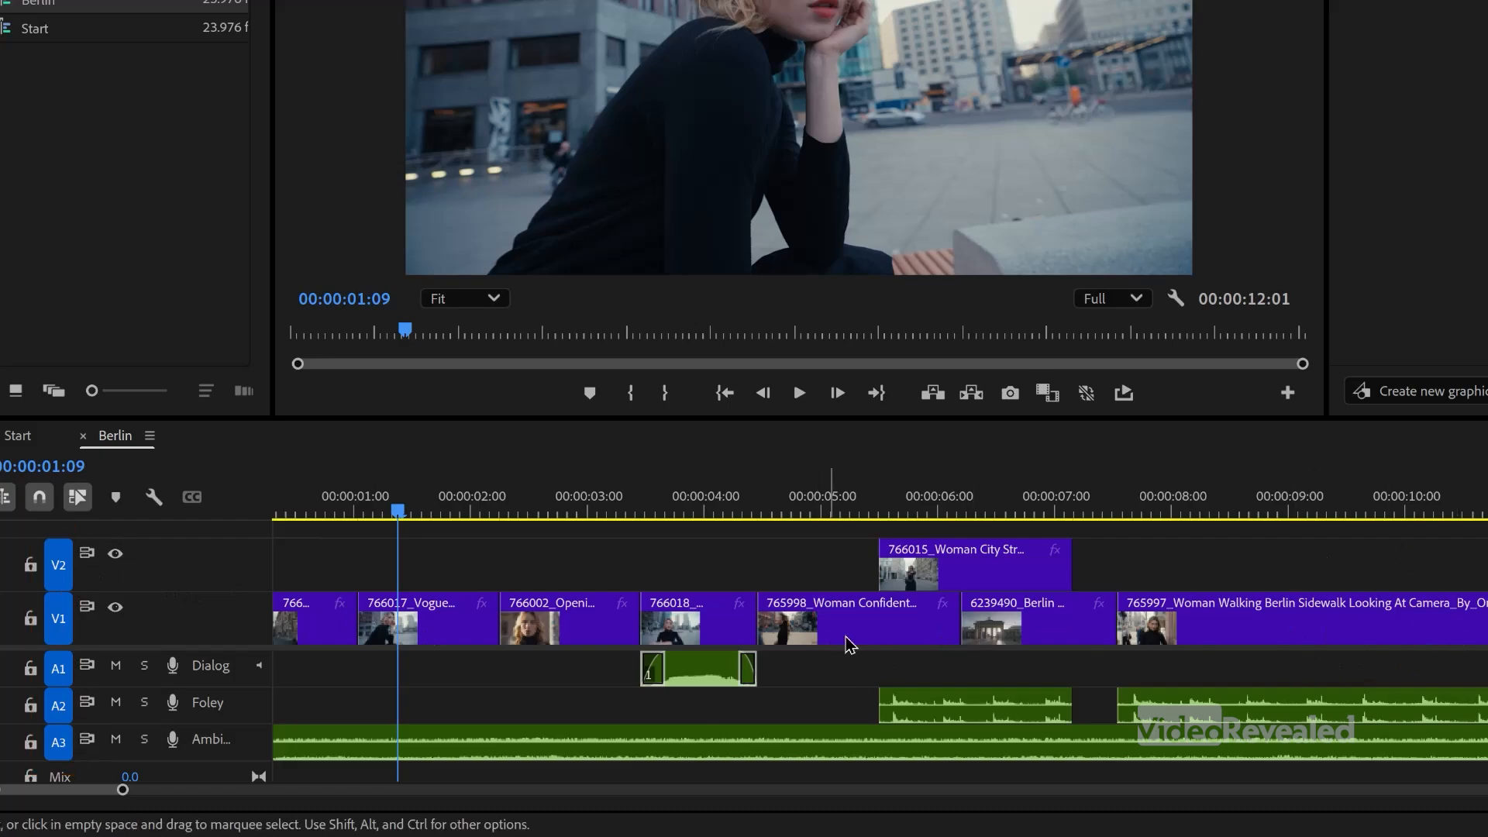
Try ripple-shortening the end of V1 clip 765998 by 9 frames, undo it, and attempt the trim again
drag(959, 616, 826, 618)
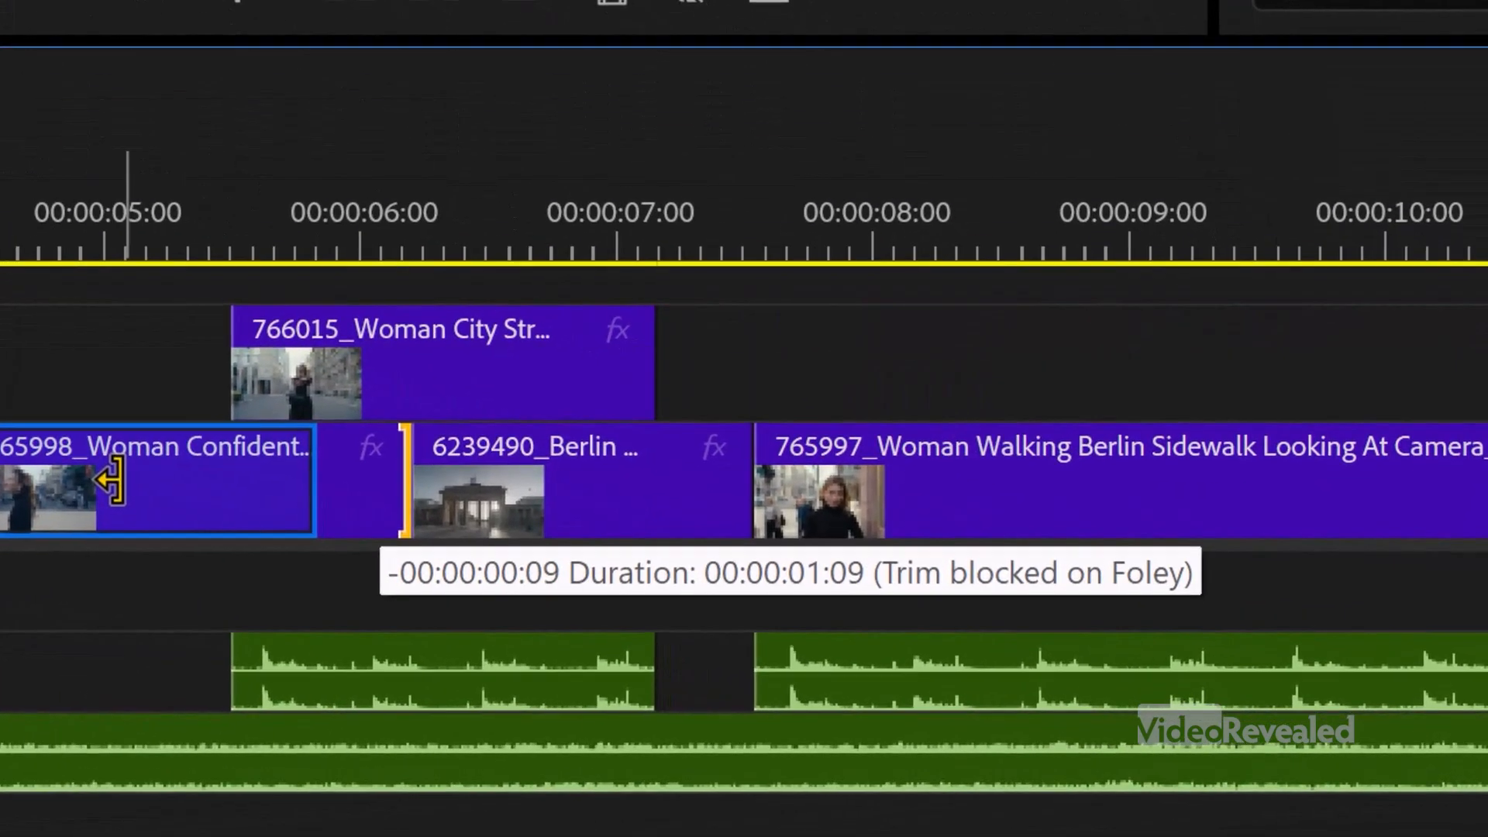
drag(117, 480, 106, 479)
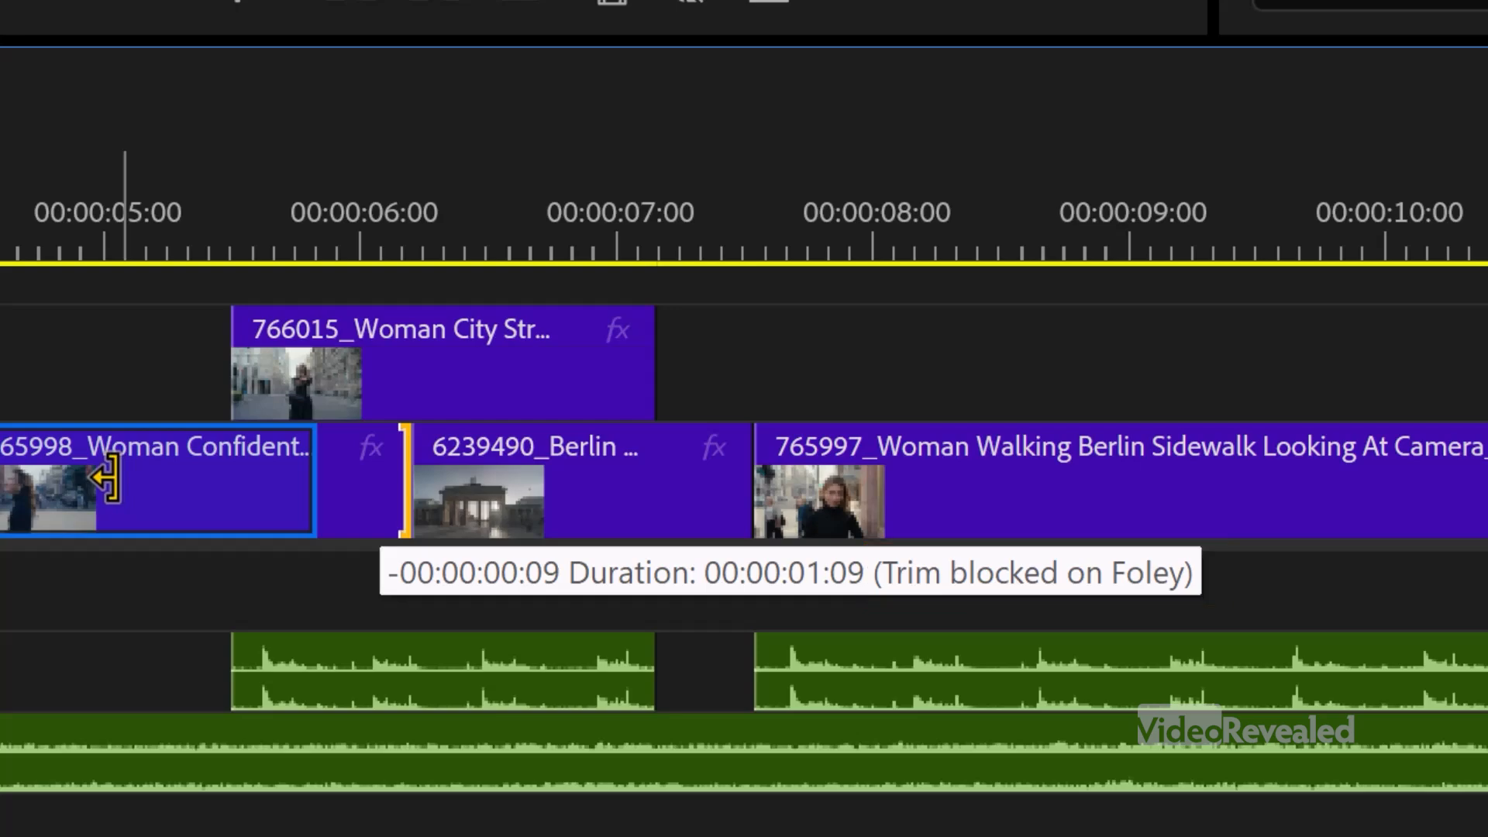
drag(107, 478, 110, 482)
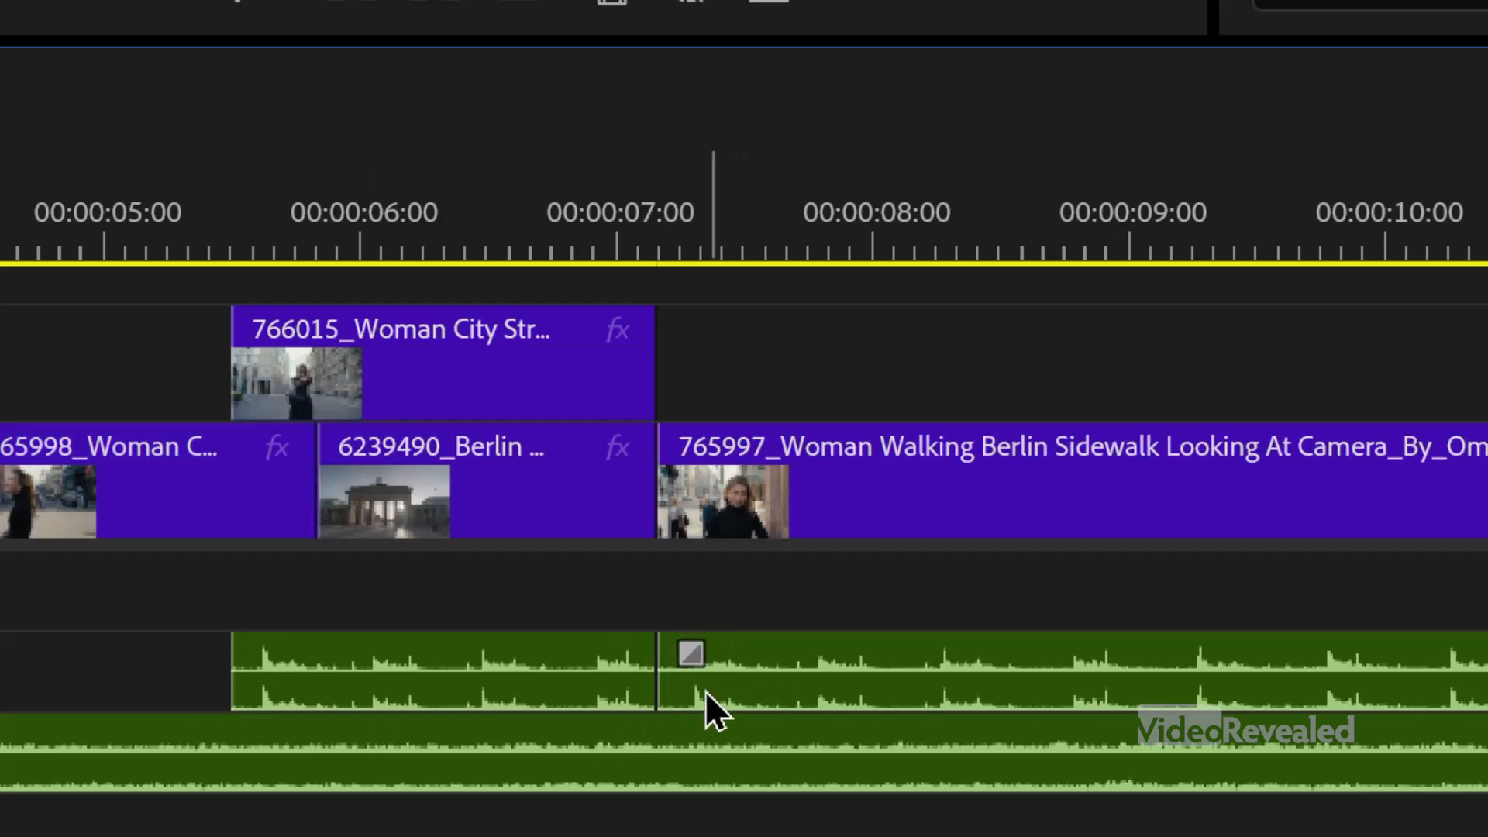
key(ctrl+z)
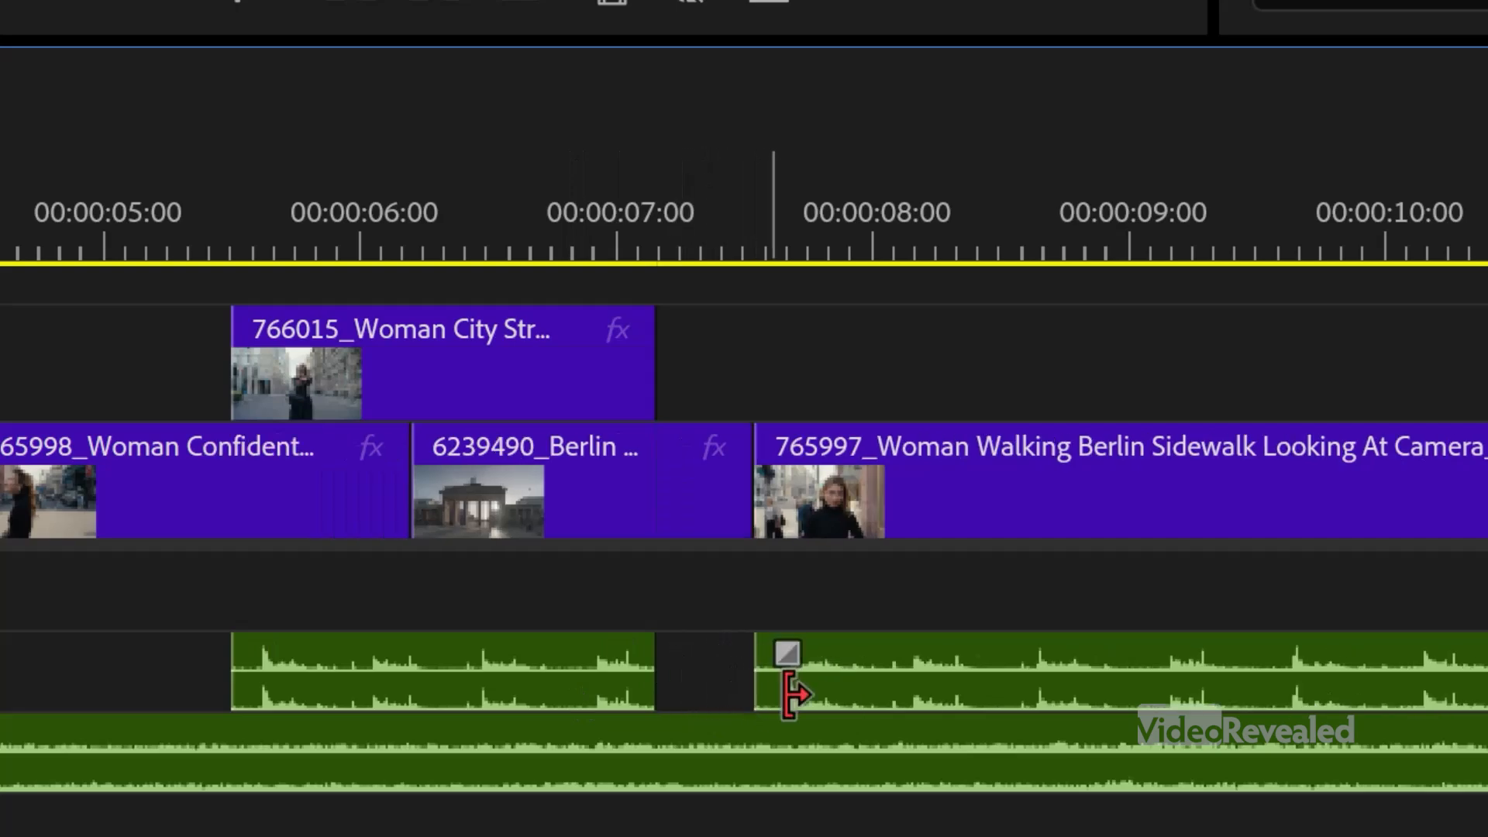
click(858, 656)
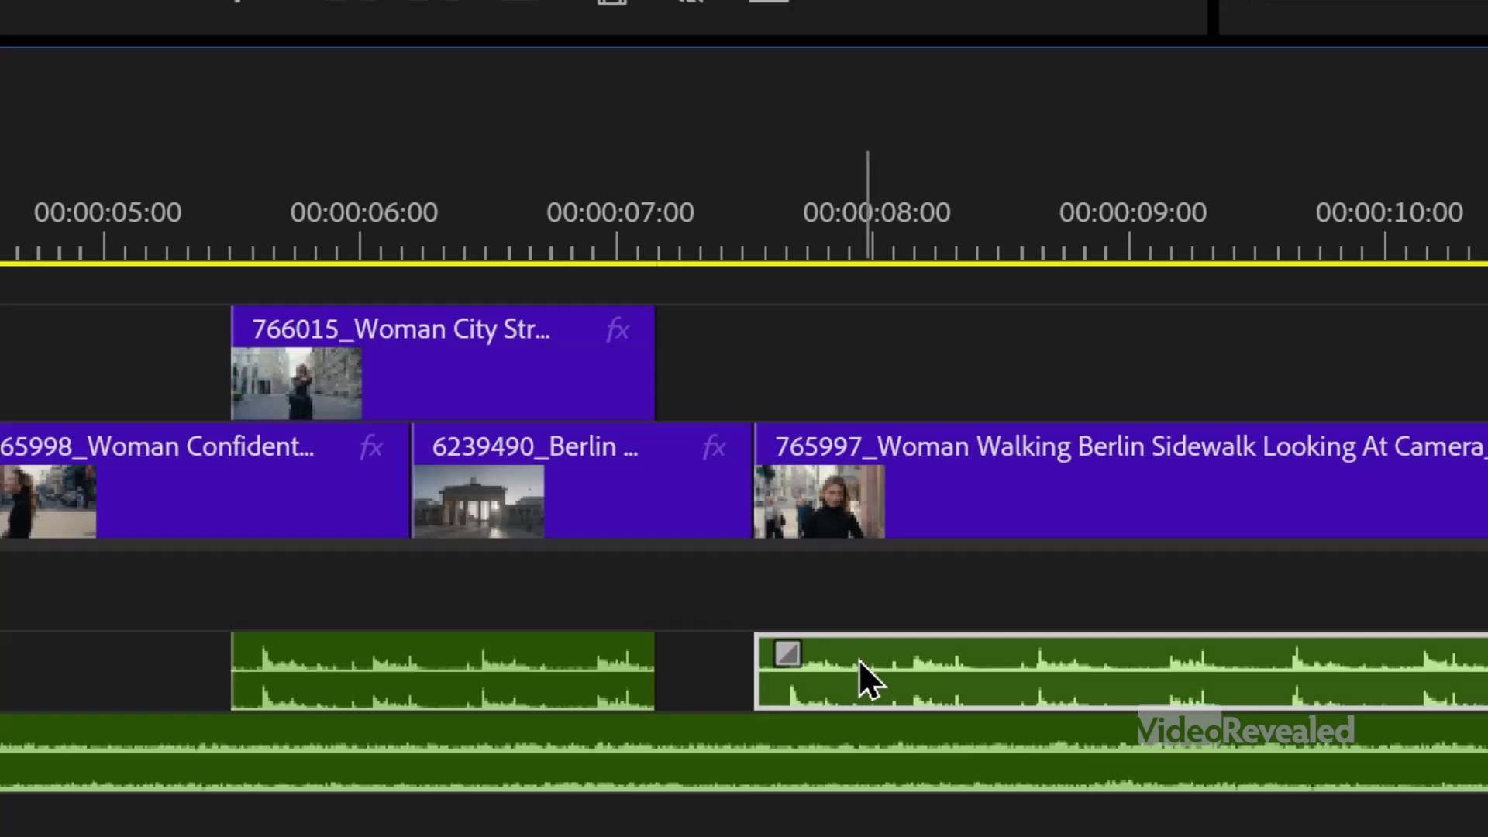
click(578, 693)
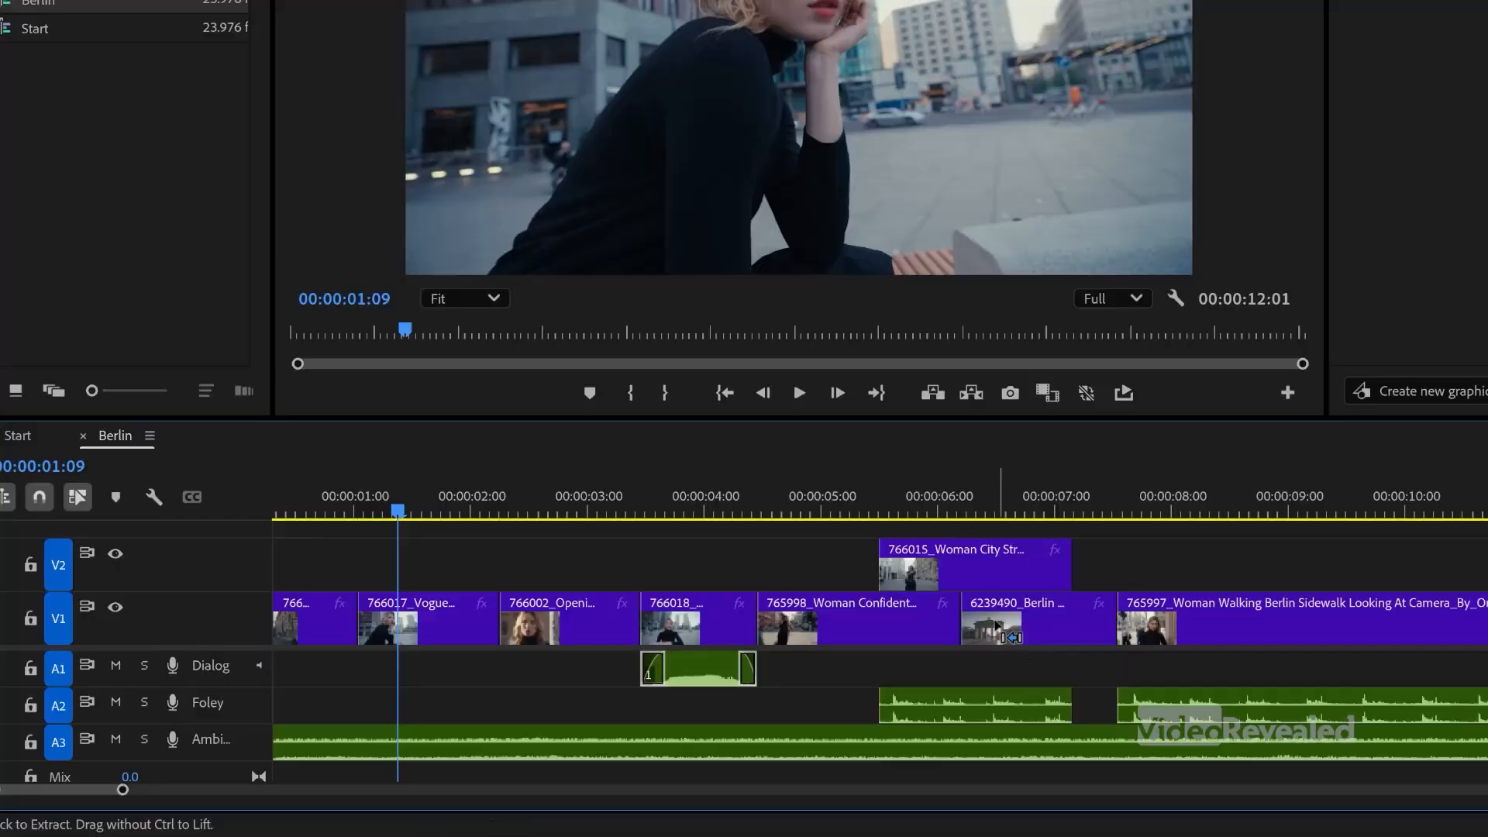
drag(959, 626, 862, 614)
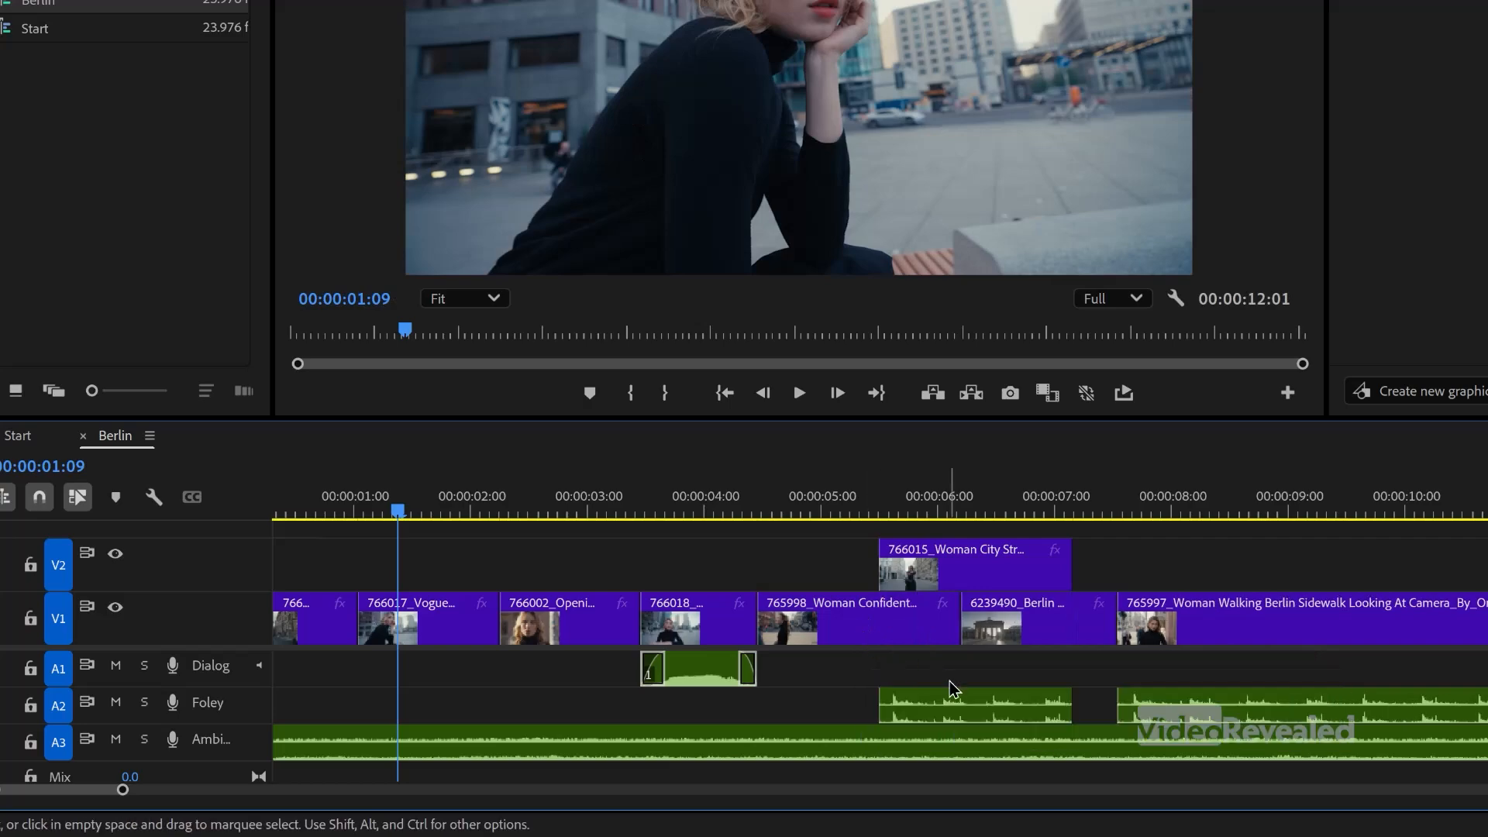
Enable "Shift clips that overlap trim point during ripple trimming" and test it by ripple-shortening the end of V1 clip 765998
key(alt+e)
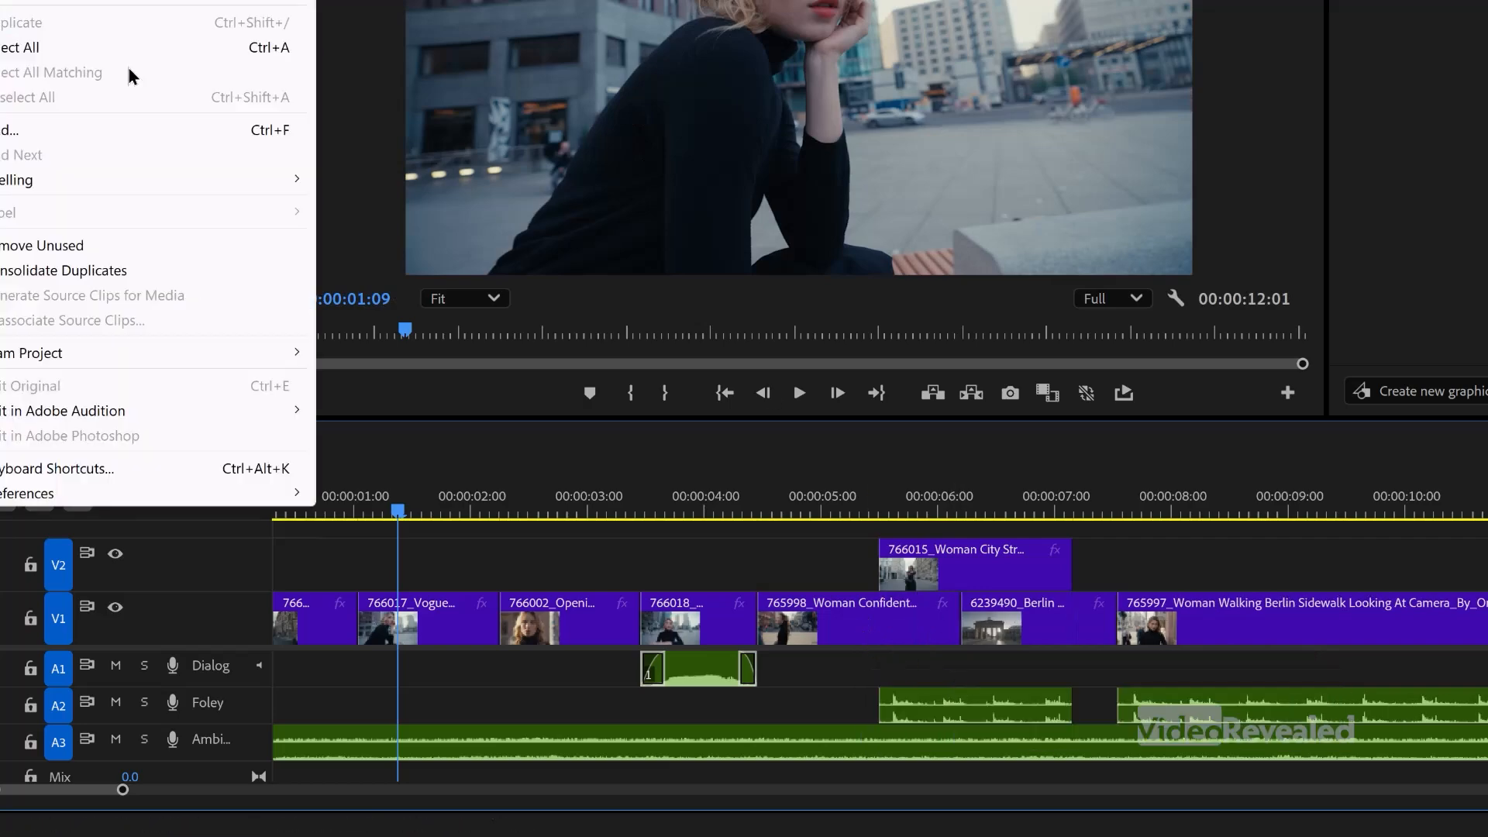
mouse_move(226, 493)
click(383, 469)
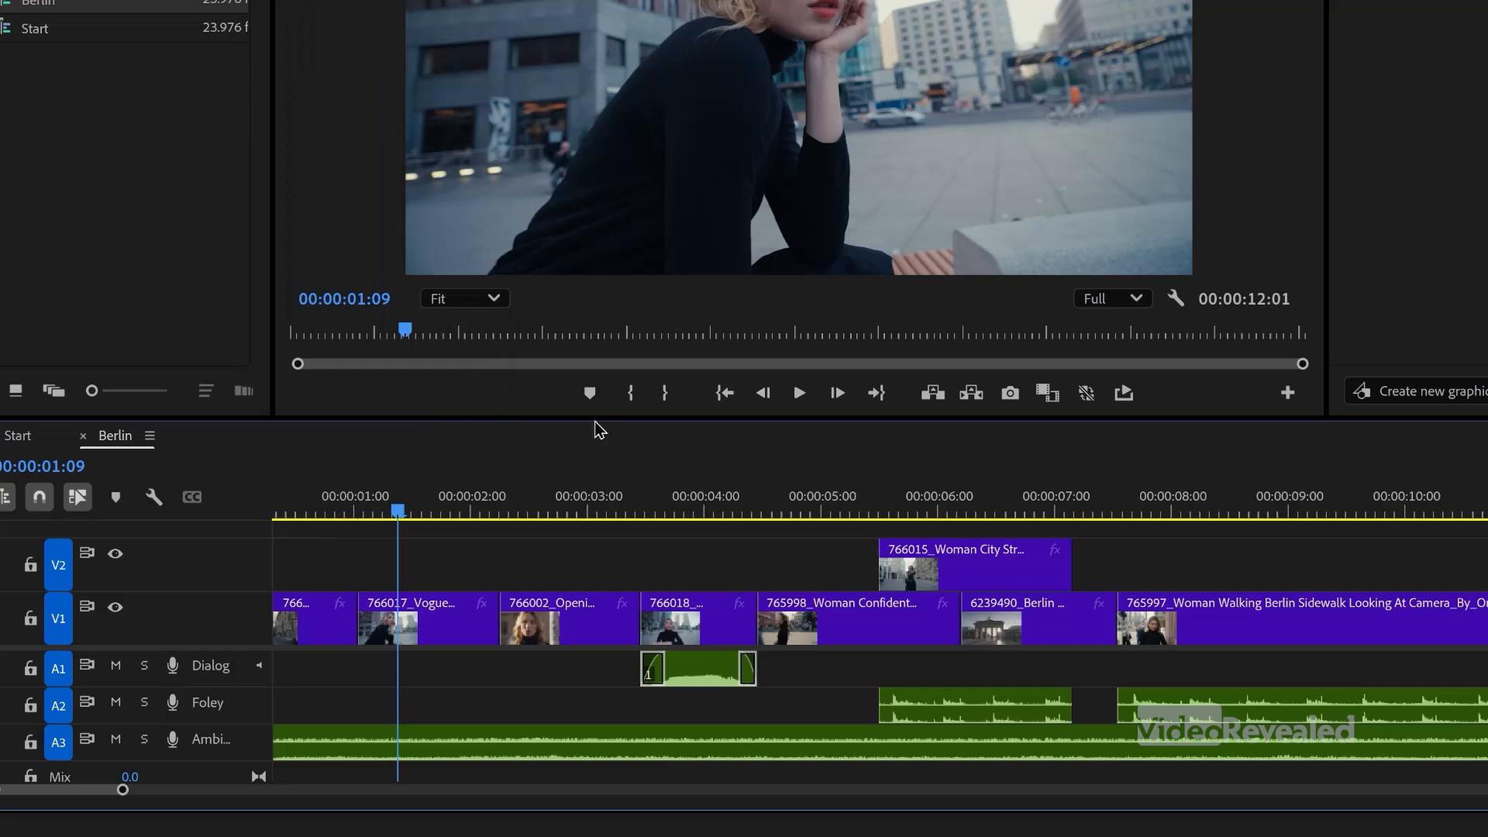
click(837, 54)
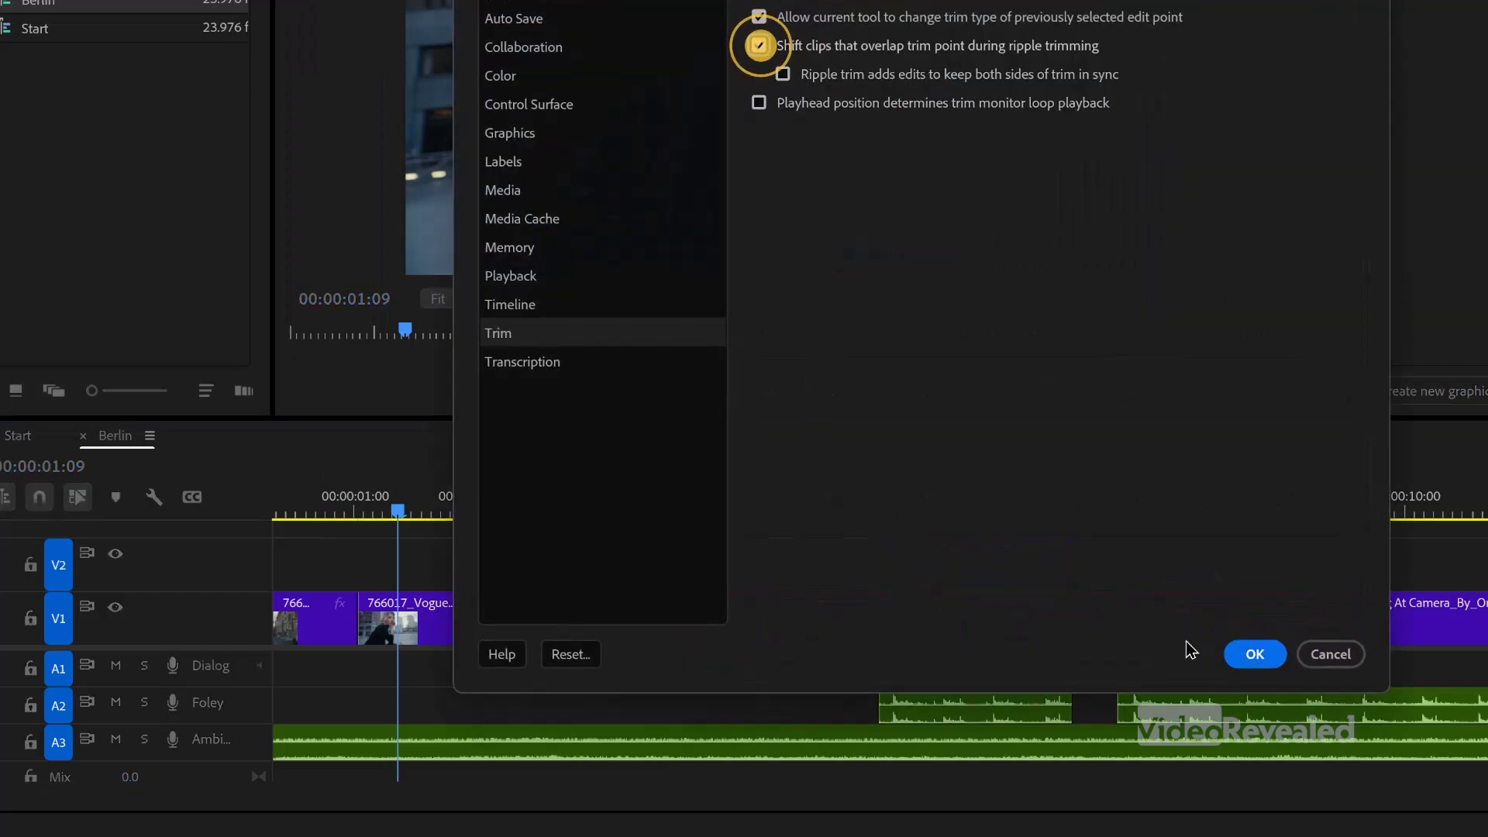
click(1255, 655)
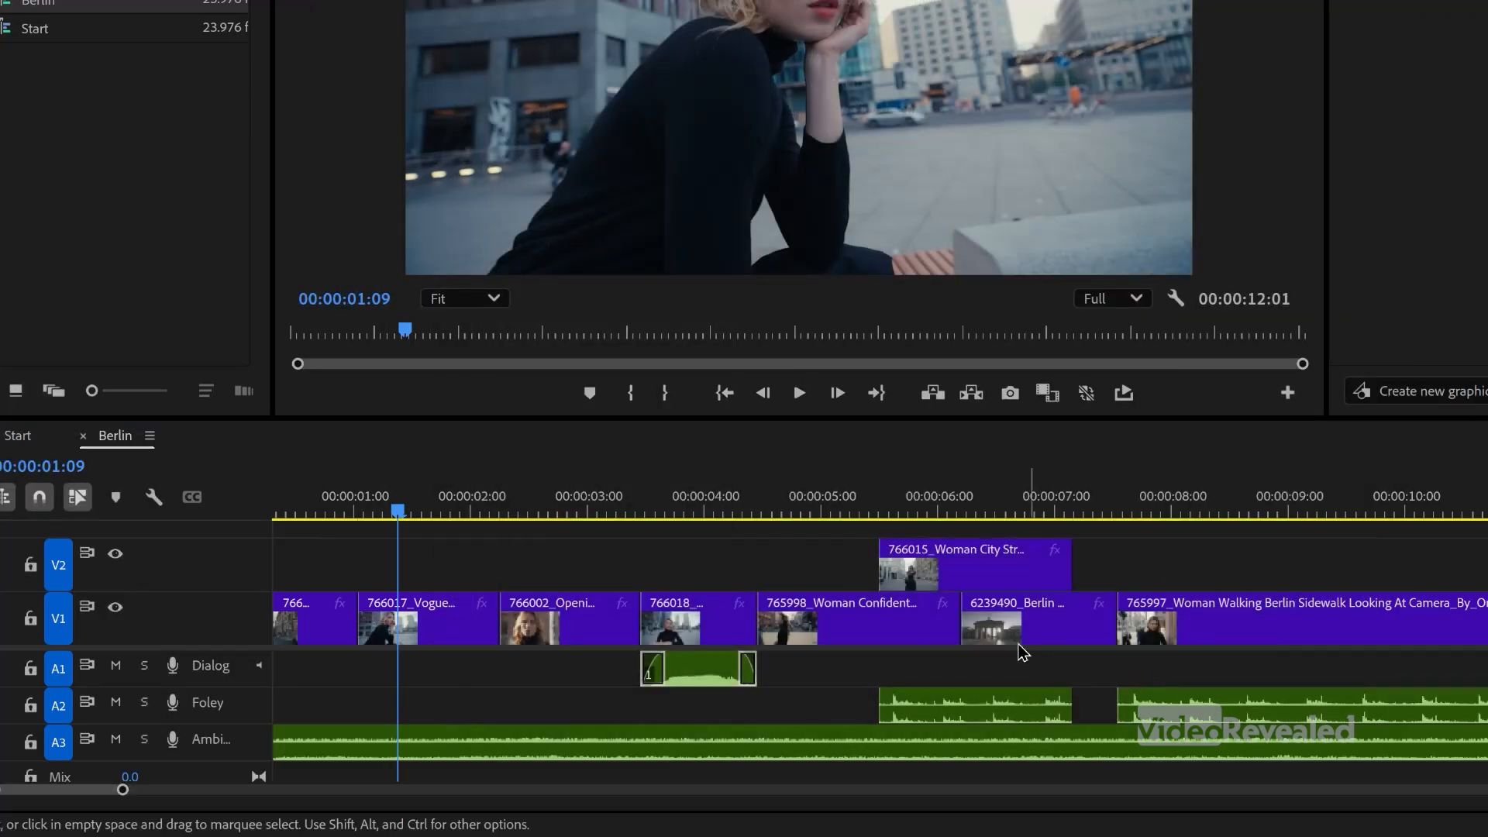
drag(958, 624, 865, 626)
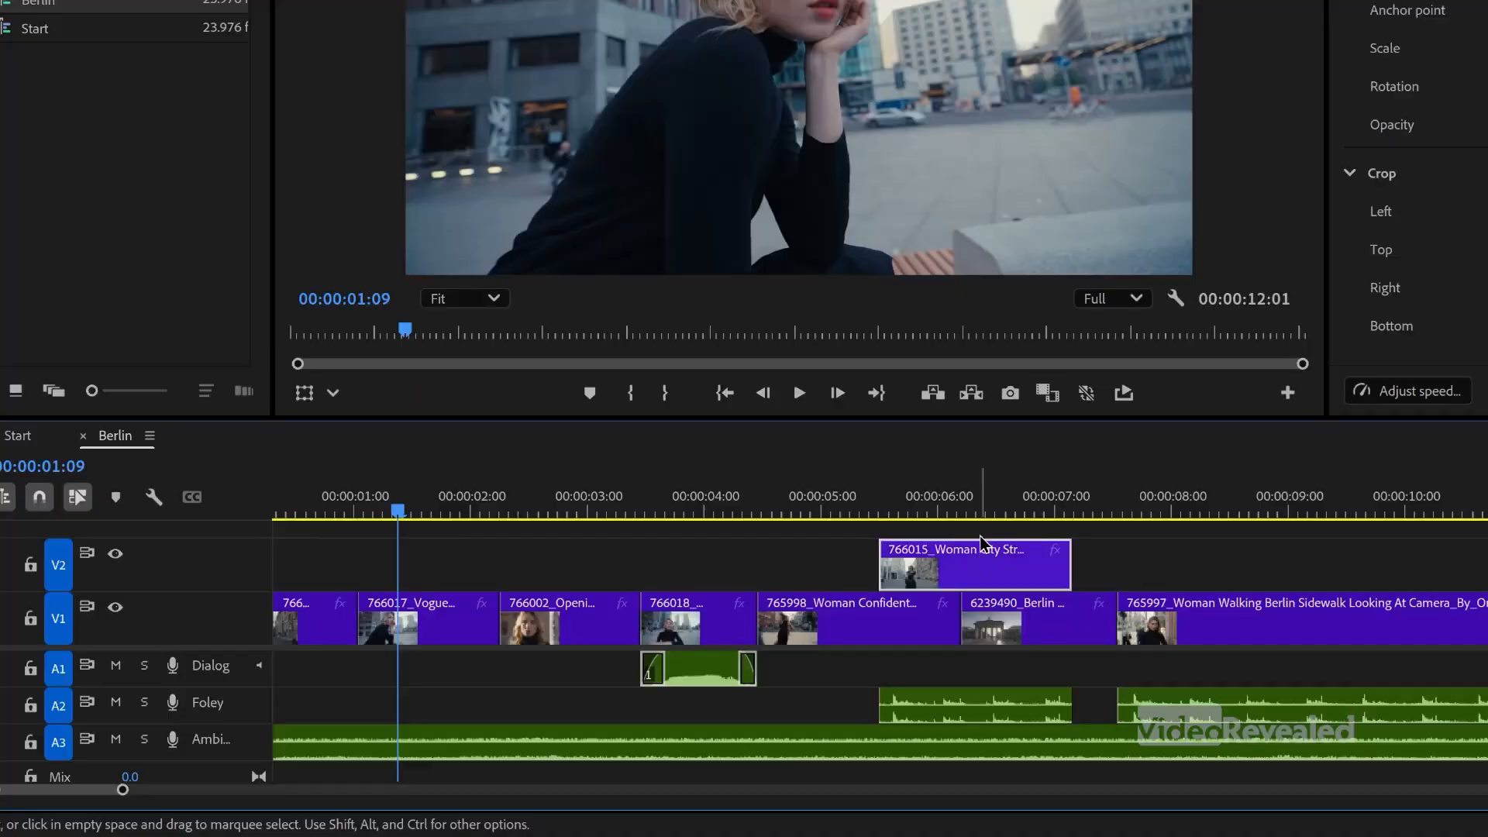
Review V2 clip 766015 by scrubbing from 00:00:05:22 to 00:00:06:21, and play the sequence from about 00:00:03:08
click(967, 558)
click(934, 507)
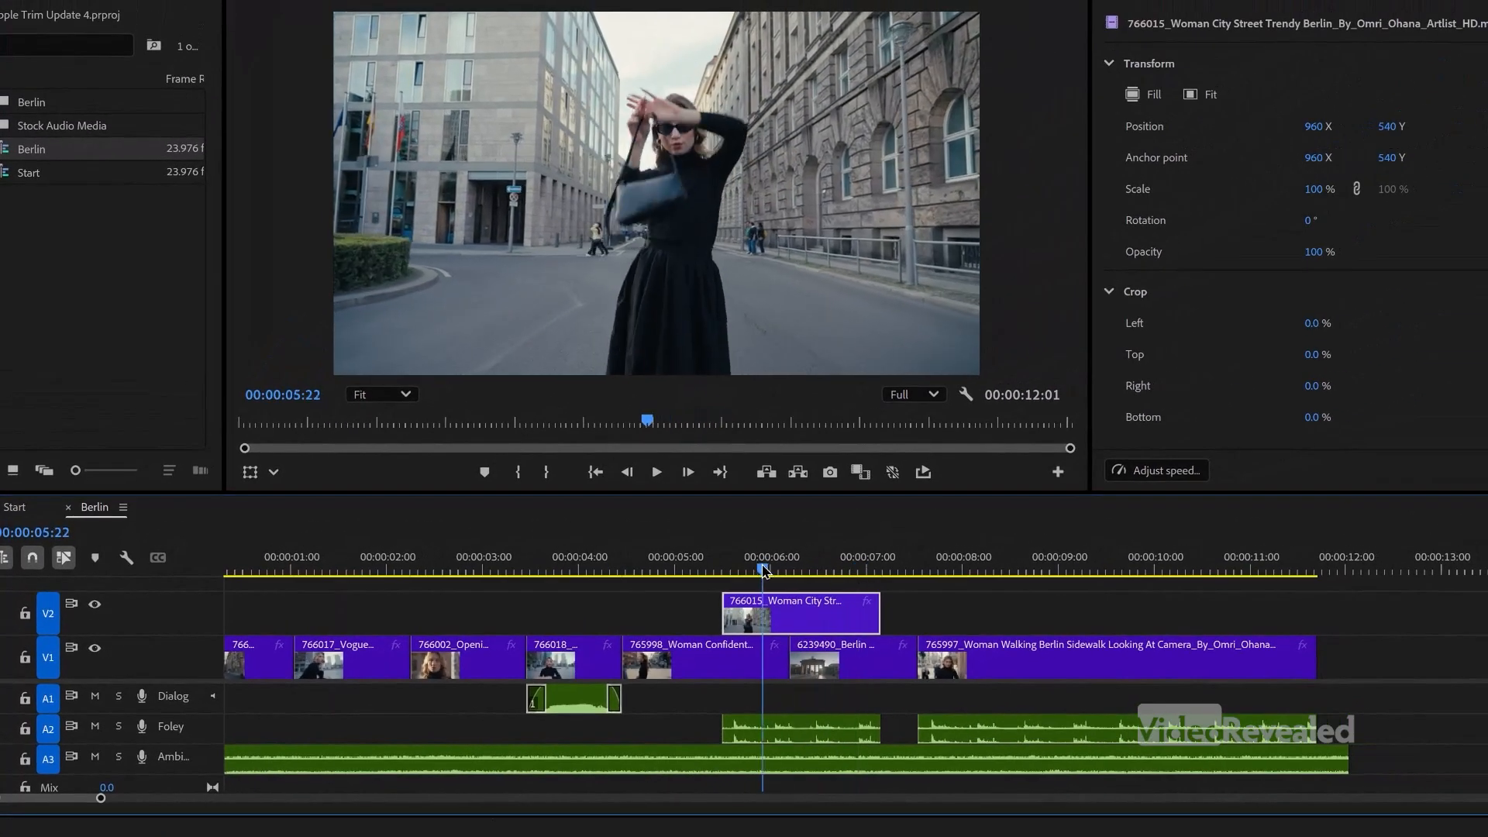
drag(763, 572, 859, 571)
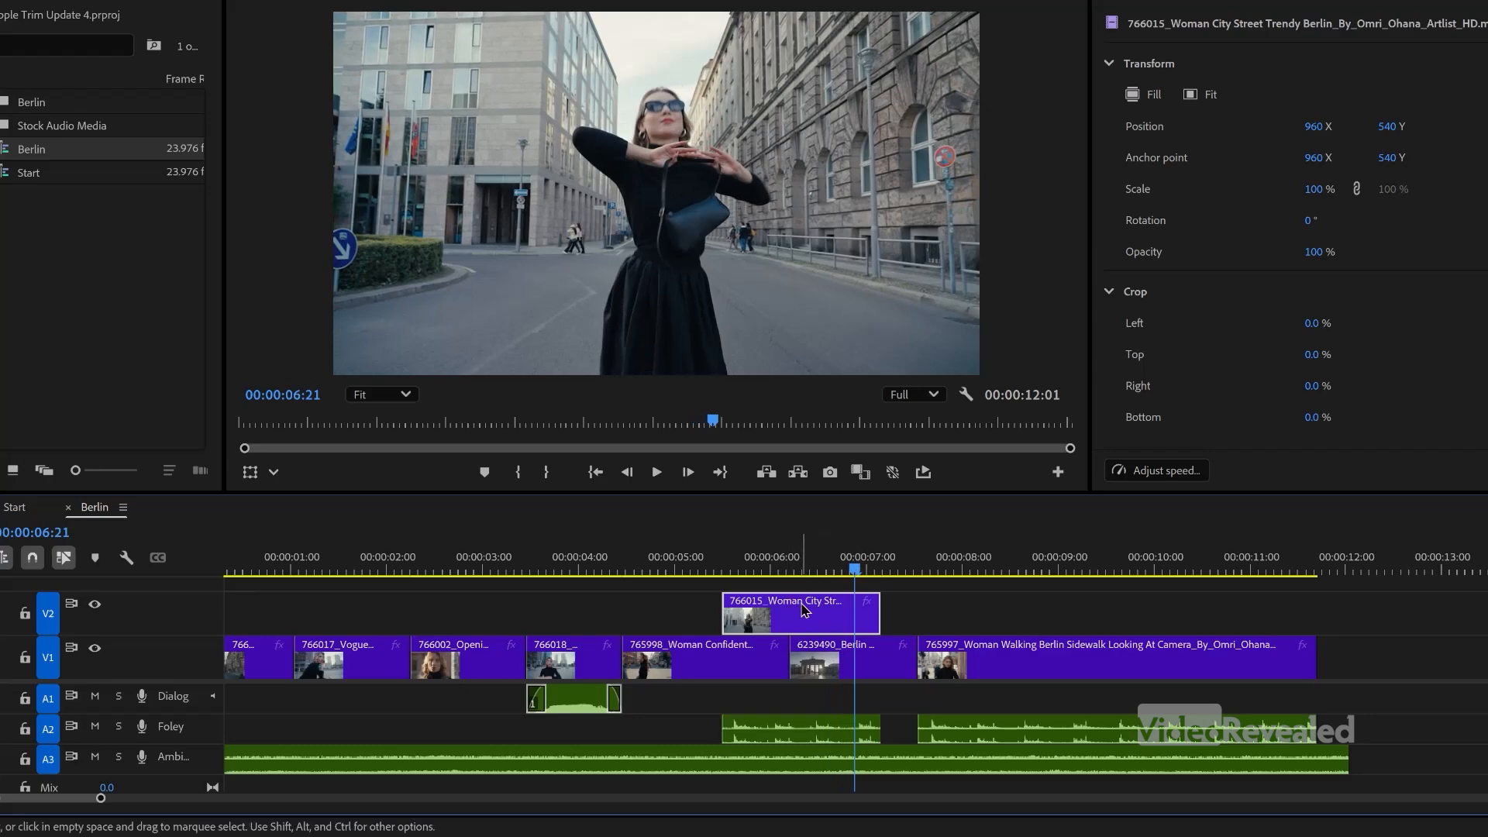
click(514, 566)
key(space)
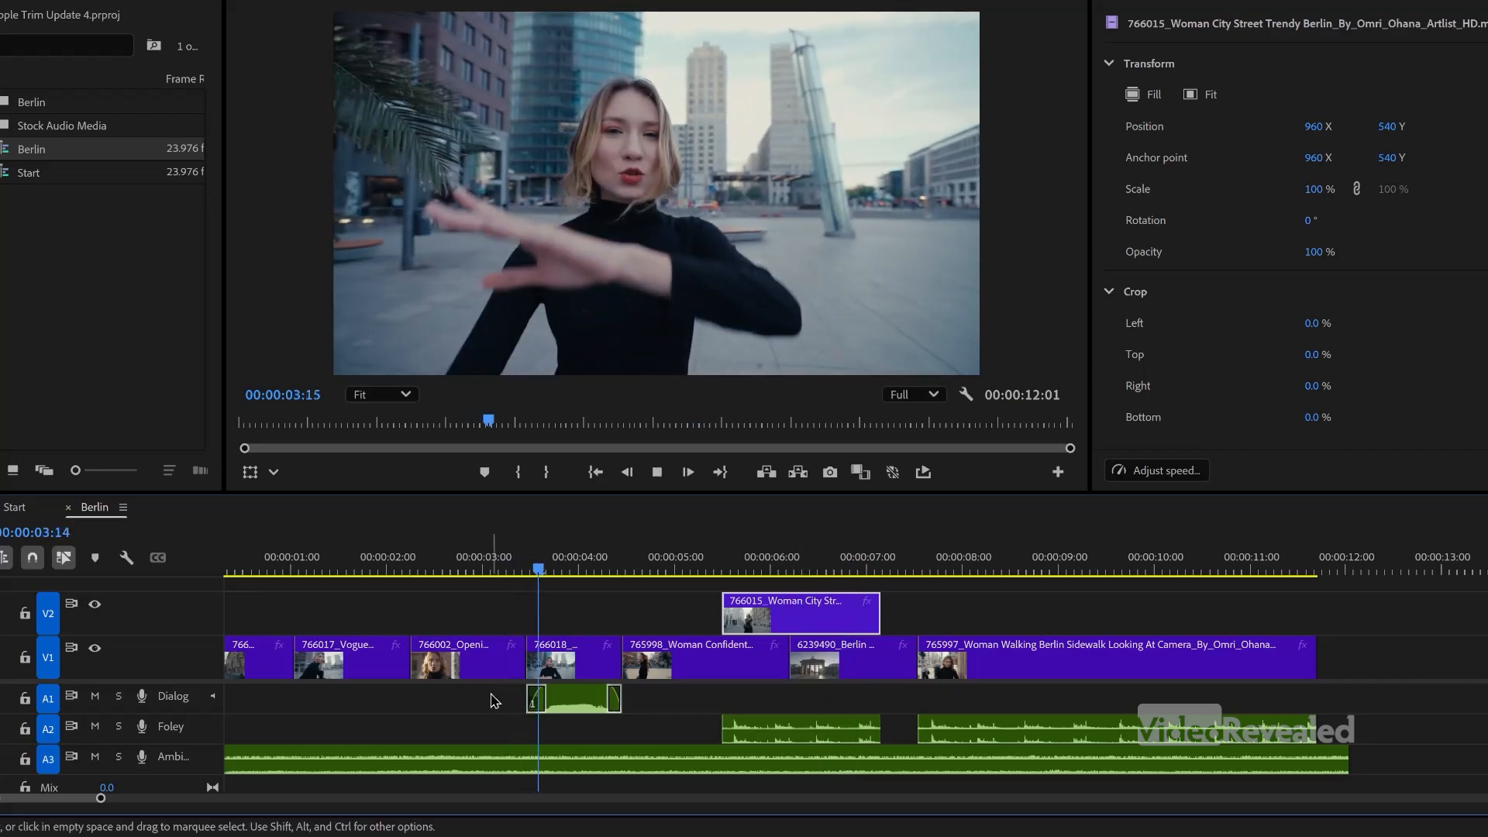
key(space)
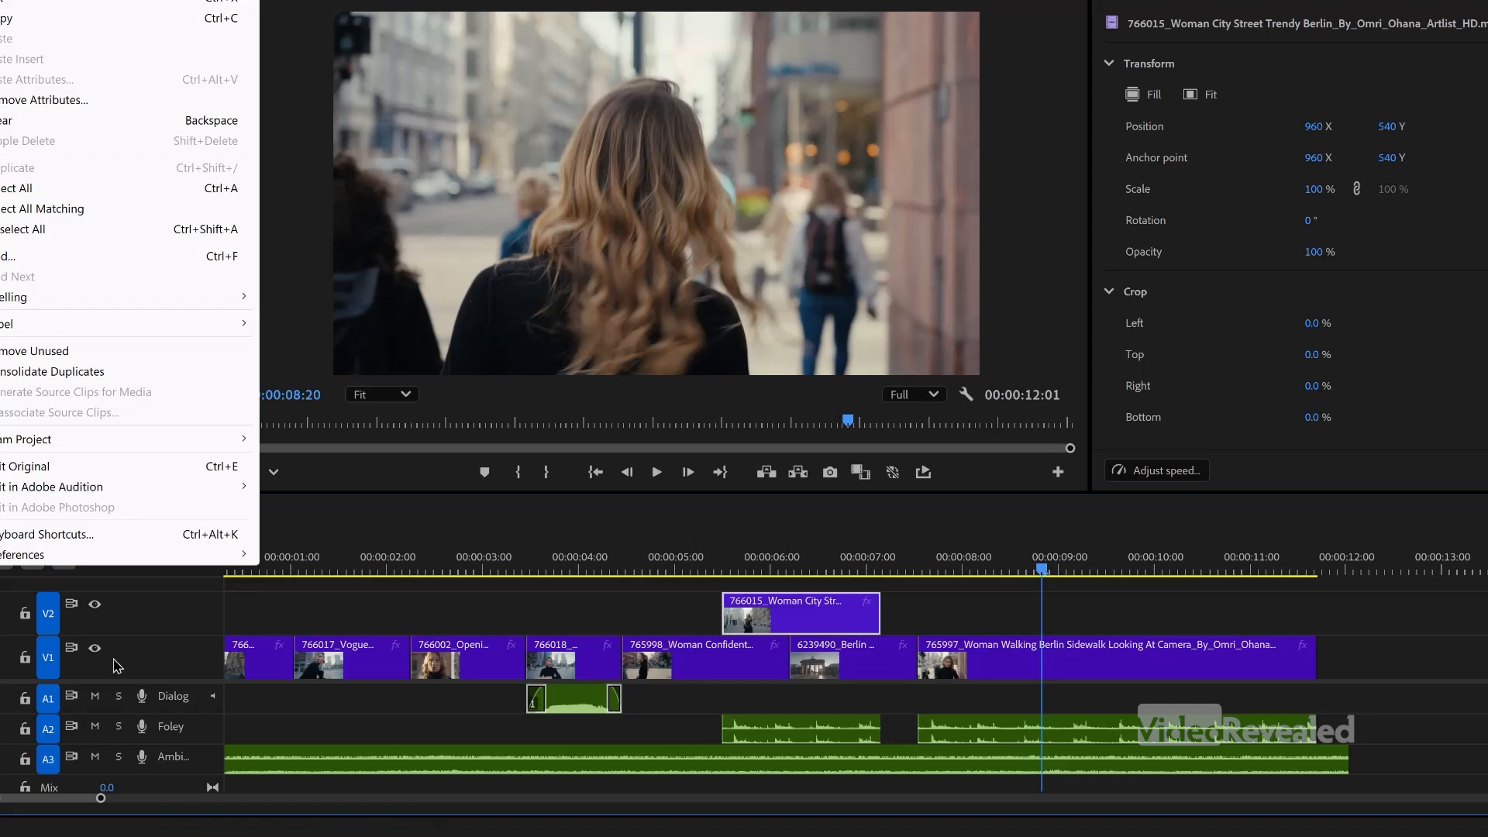
Enable "Ripple trim adds edits to keep both sides of trim in sync" in the trim preferences
mouse_move(119, 565)
click(324, 533)
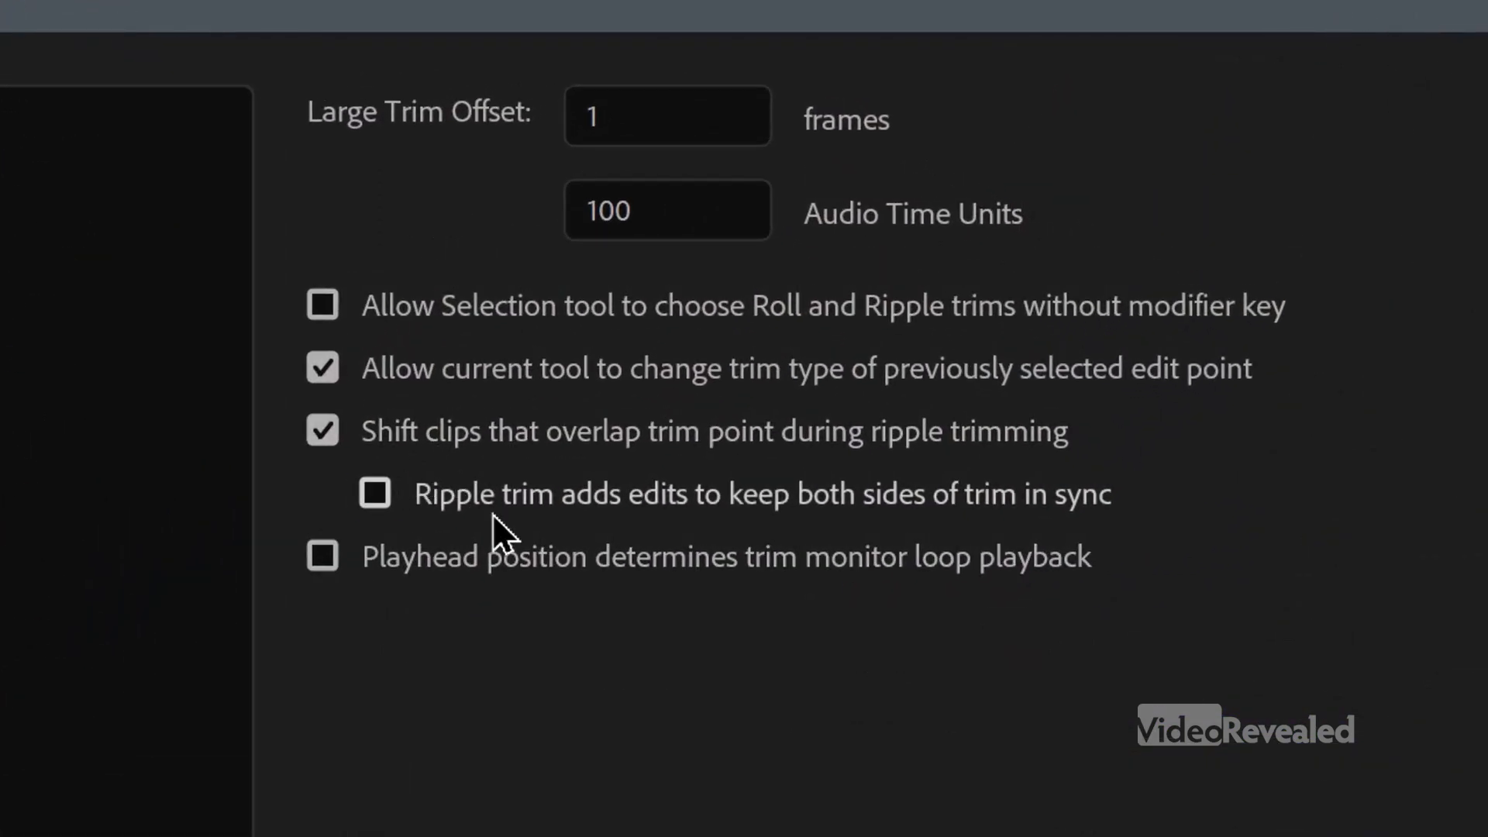
click(543, 357)
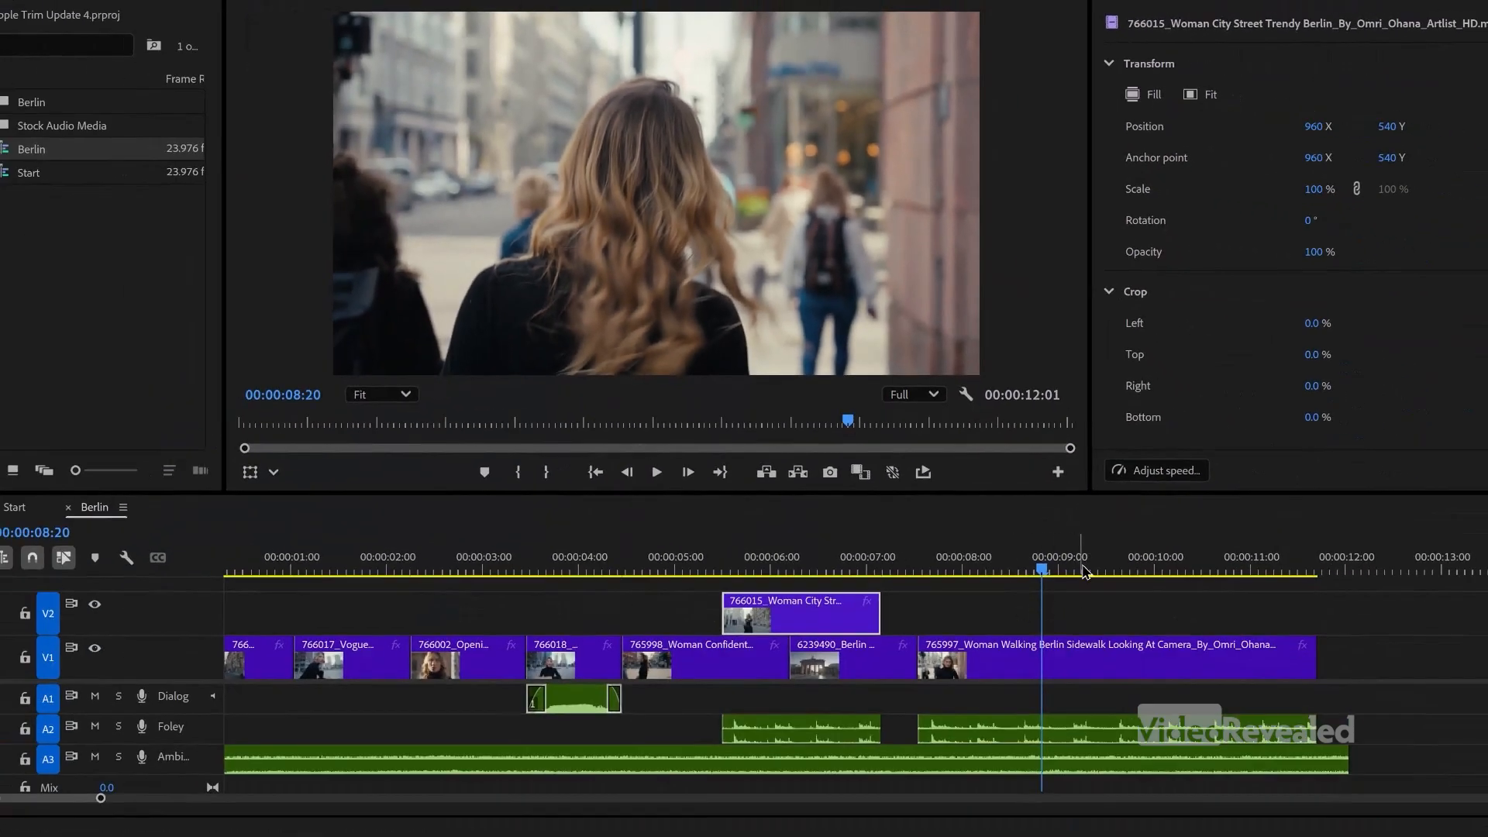
Scrub through the Berlin sequence and park the playhead at 00:00:05:02
drag(1073, 558, 973, 569)
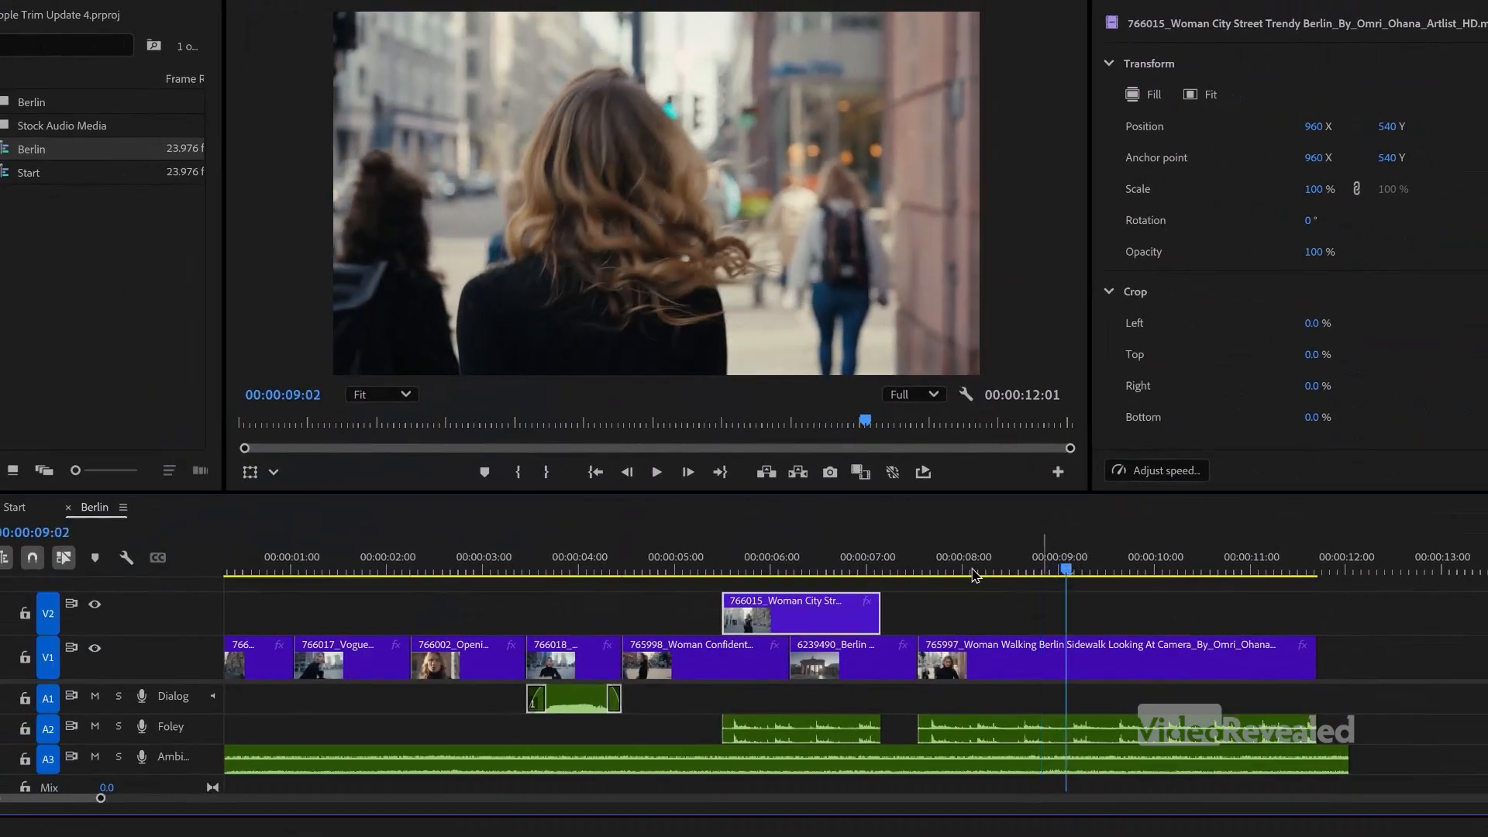
click(559, 562)
click(682, 564)
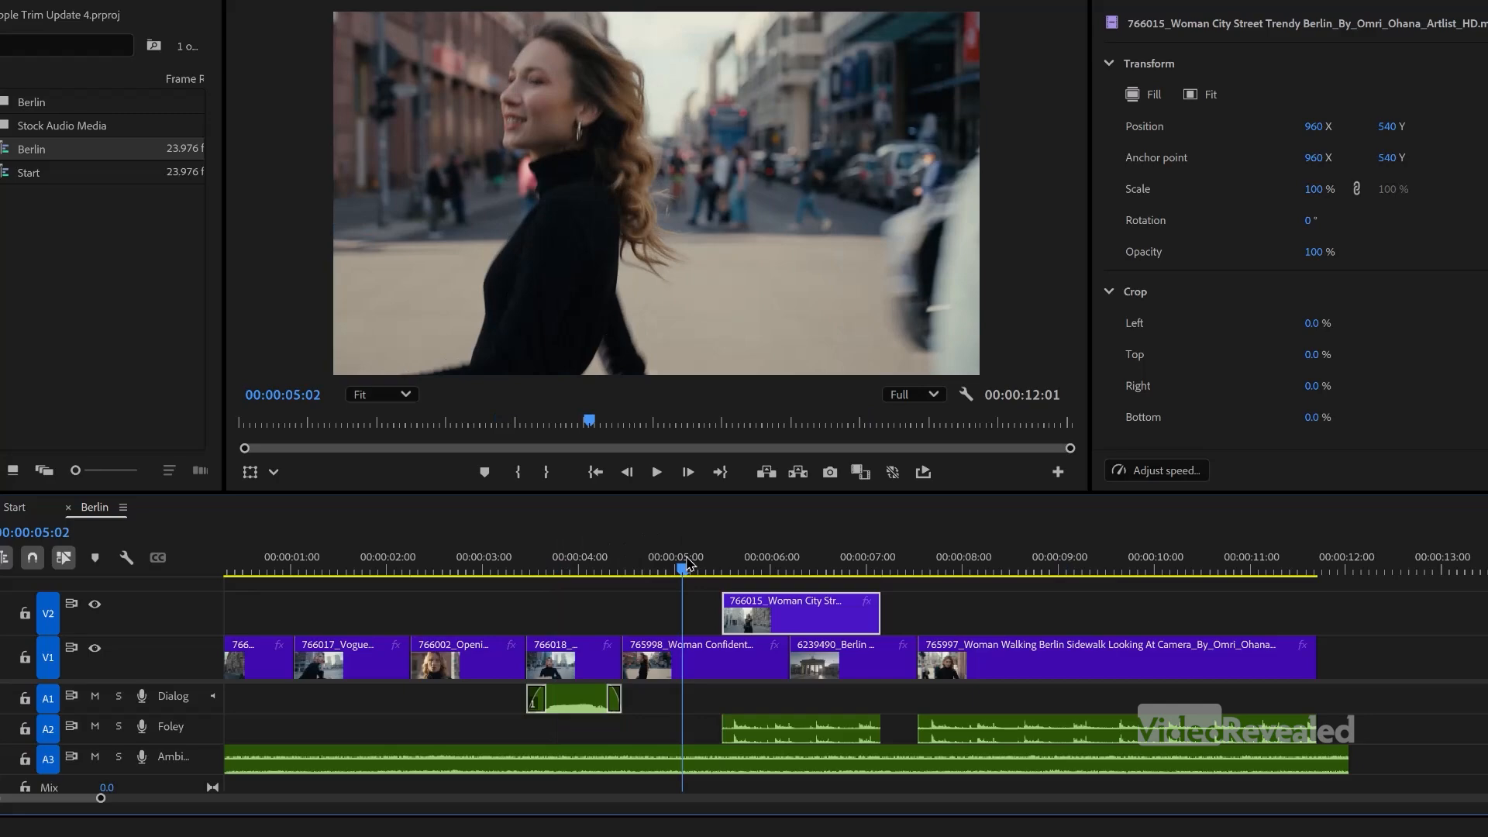
Activate the Ripple Edit tool and select the end trim points of V1 clips 766002 and 765998 together
click(515, 657)
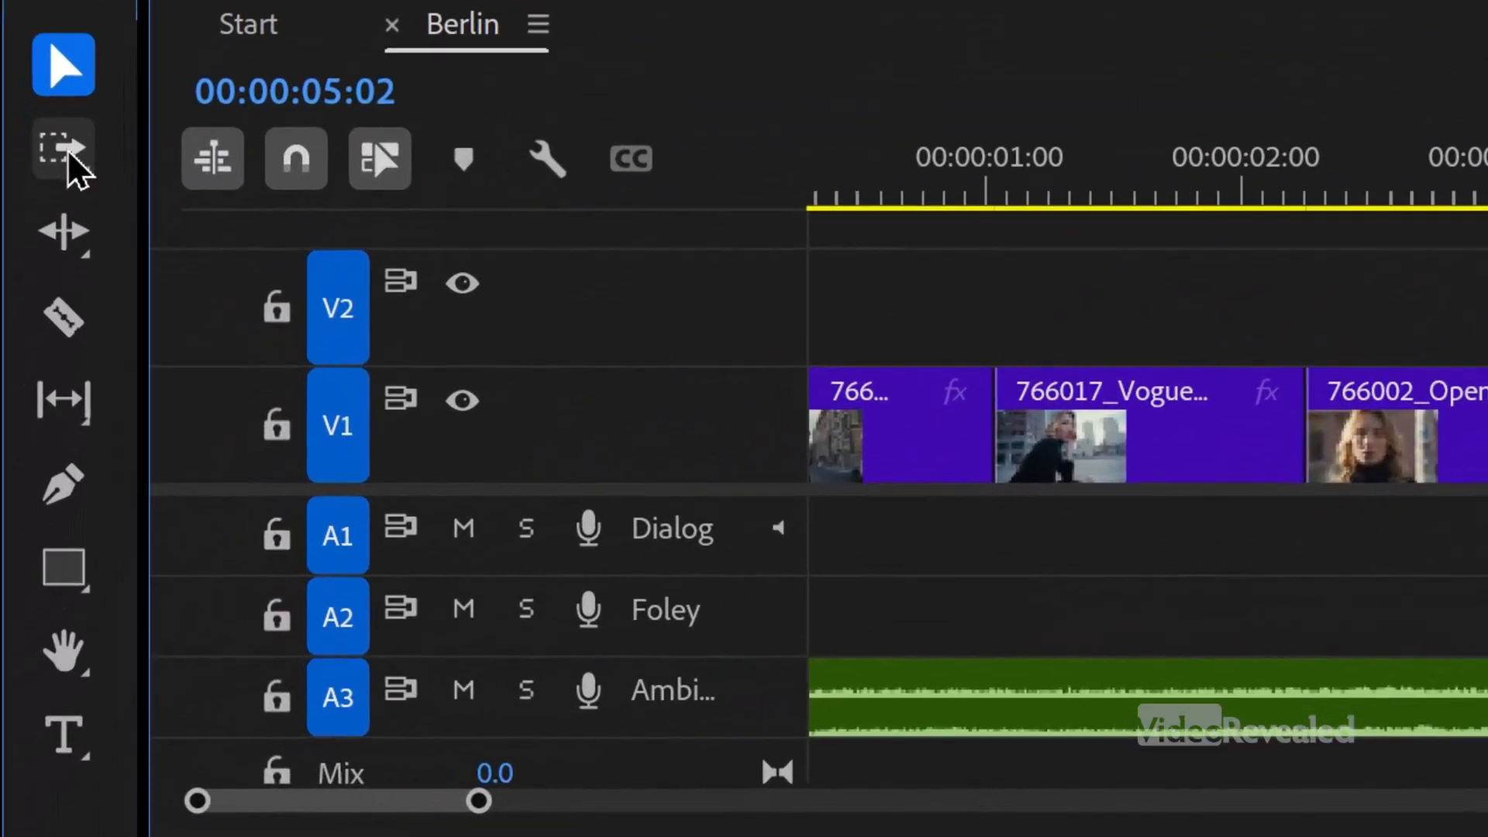
click(67, 150)
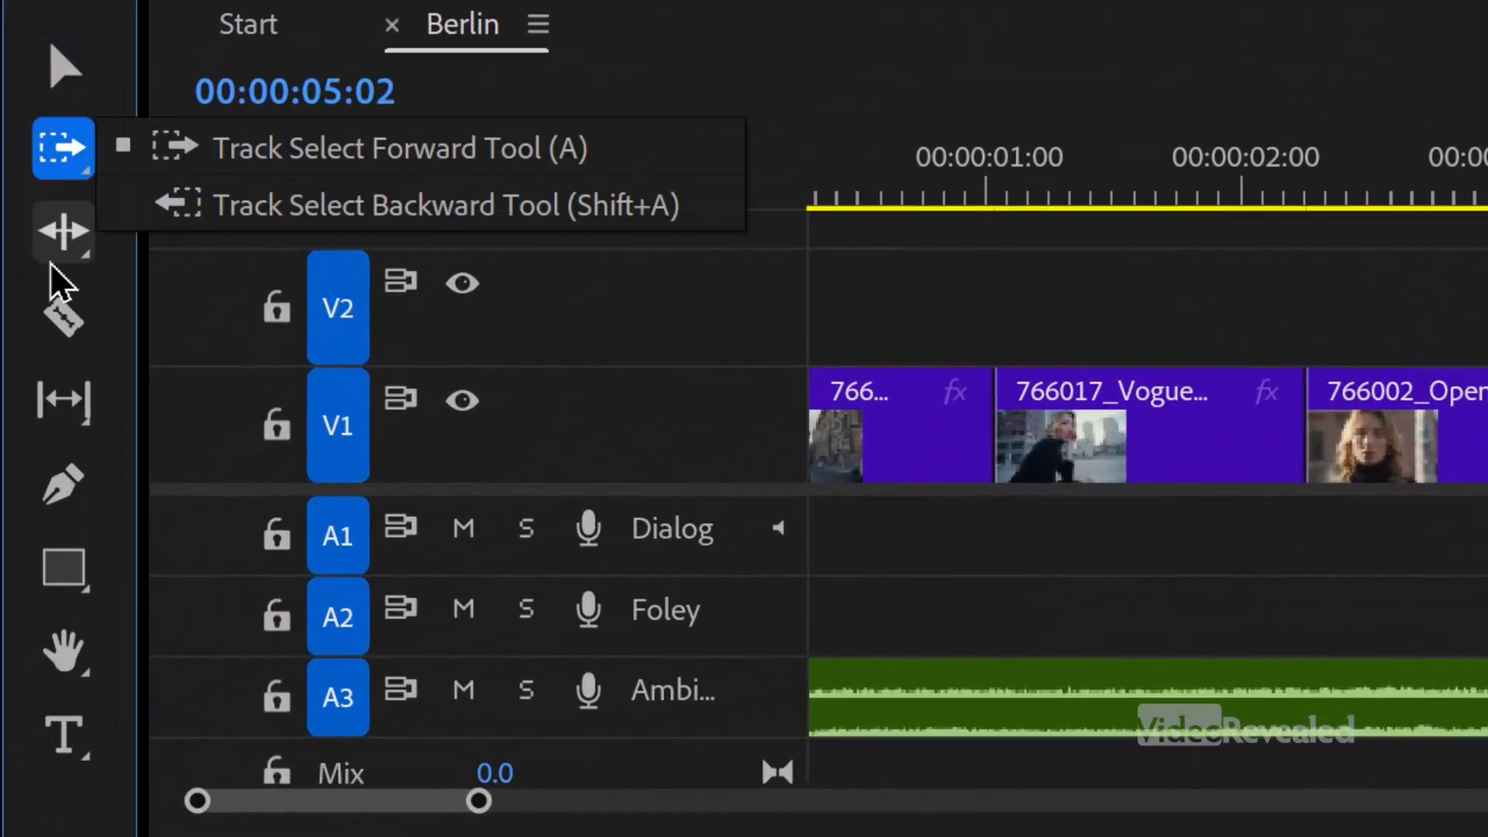
click(60, 232)
click(223, 242)
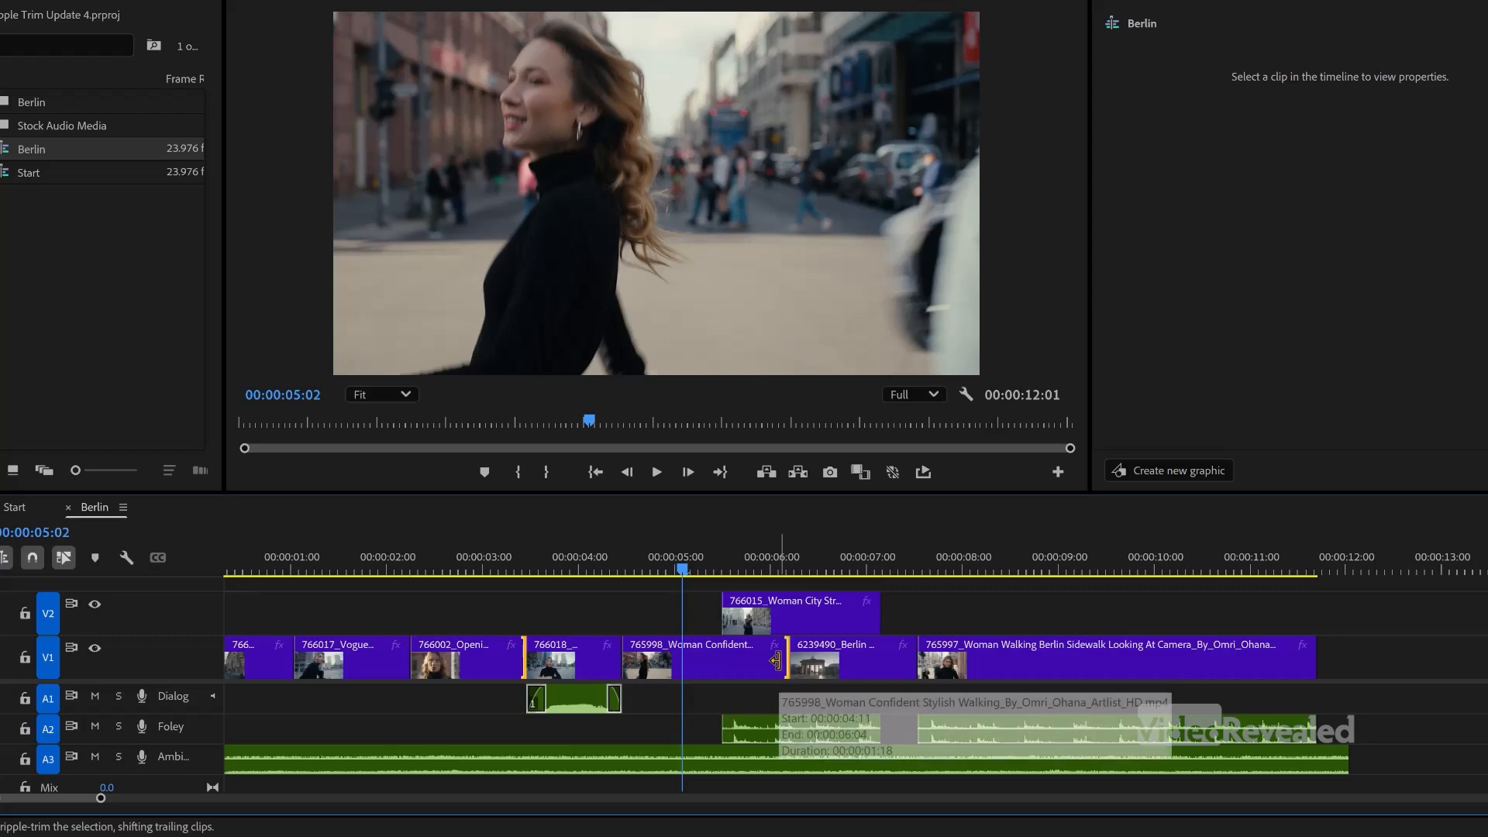
click(776, 660)
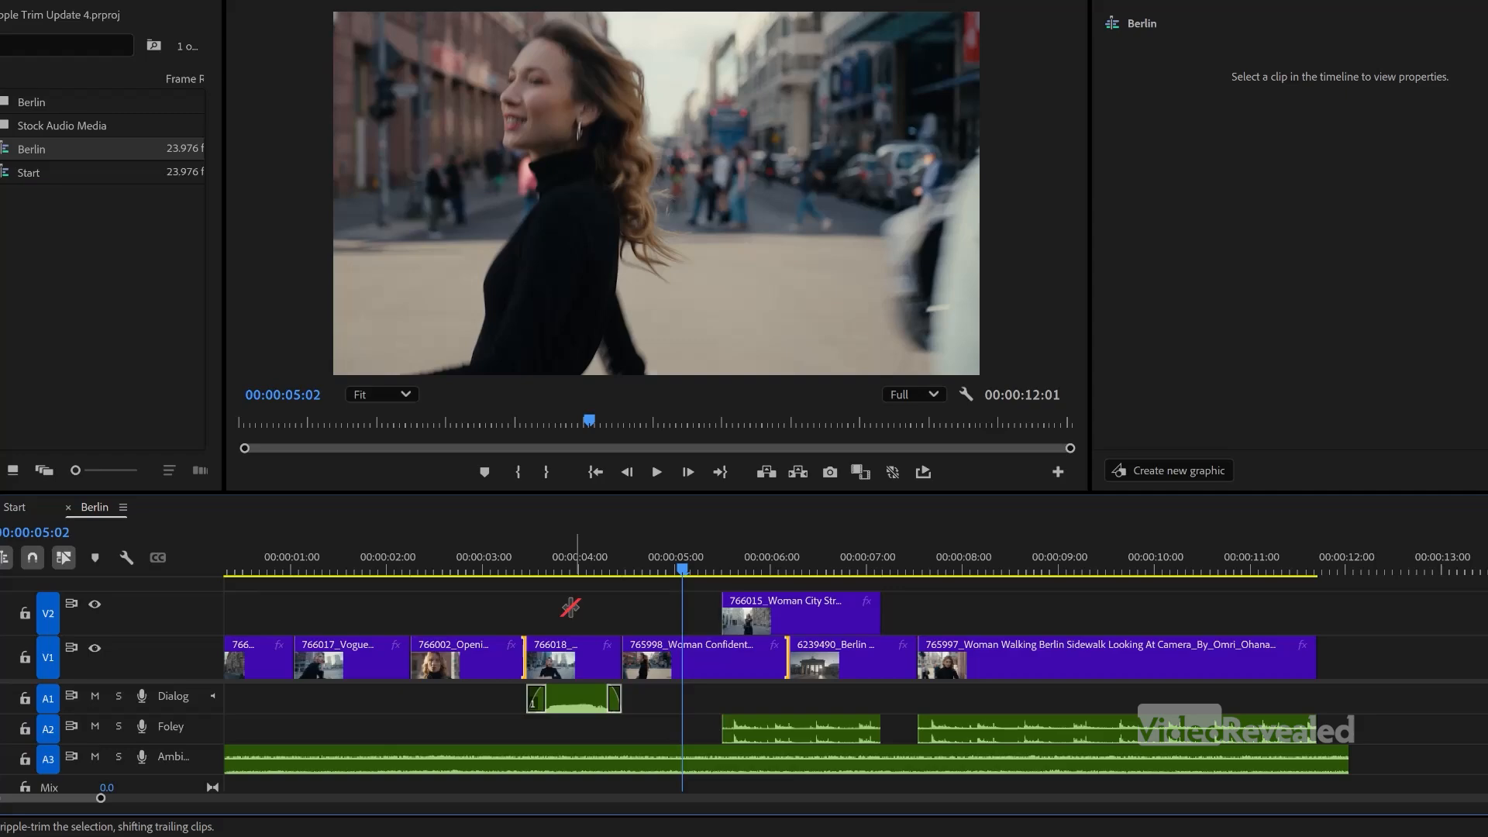
Ripple-shorten both selected V1 clip ends together until the sequence lasts 00:00:09:19, and play back the result
key(ctrl+Left)
key(ctrl+Left)
key(ctrl+Left)
key(ctrl+Left)
key(ctrl+Left)
key(ctrl+Left)
key(ctrl+Left)
key(ctrl+Left)
key(ctrl+Left)
key(ctrl+Left)
key(ctrl+Left)
key(ctrl+Left)
key(ctrl+Left)
key(ctrl+Left)
key(ctrl+Left)
key(ctrl+Left)
key(ctrl+Left)
key(ctrl+Left)
key(ctrl+Left)
key(ctrl+Left)
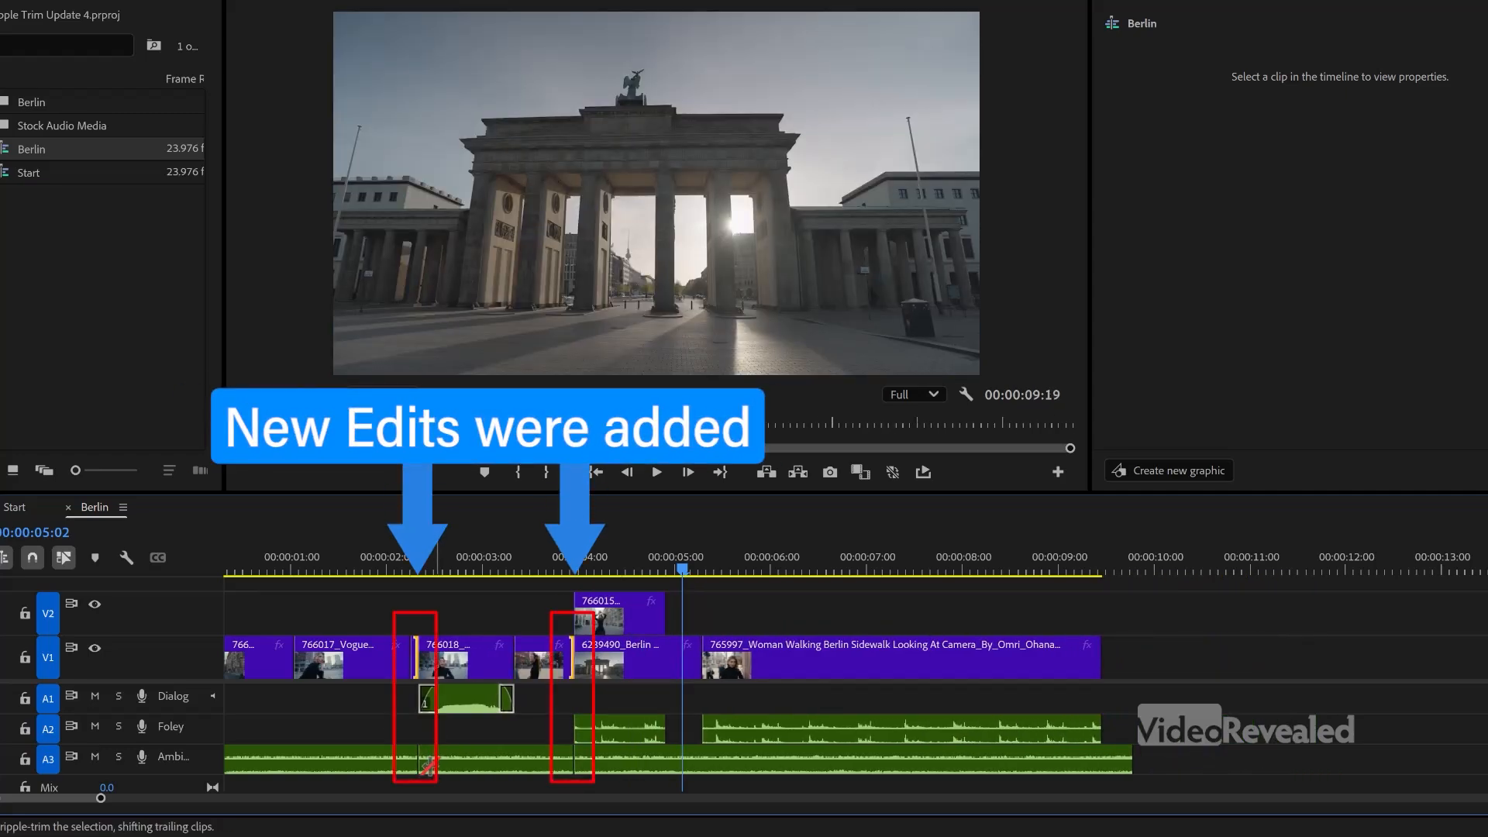
key(space)
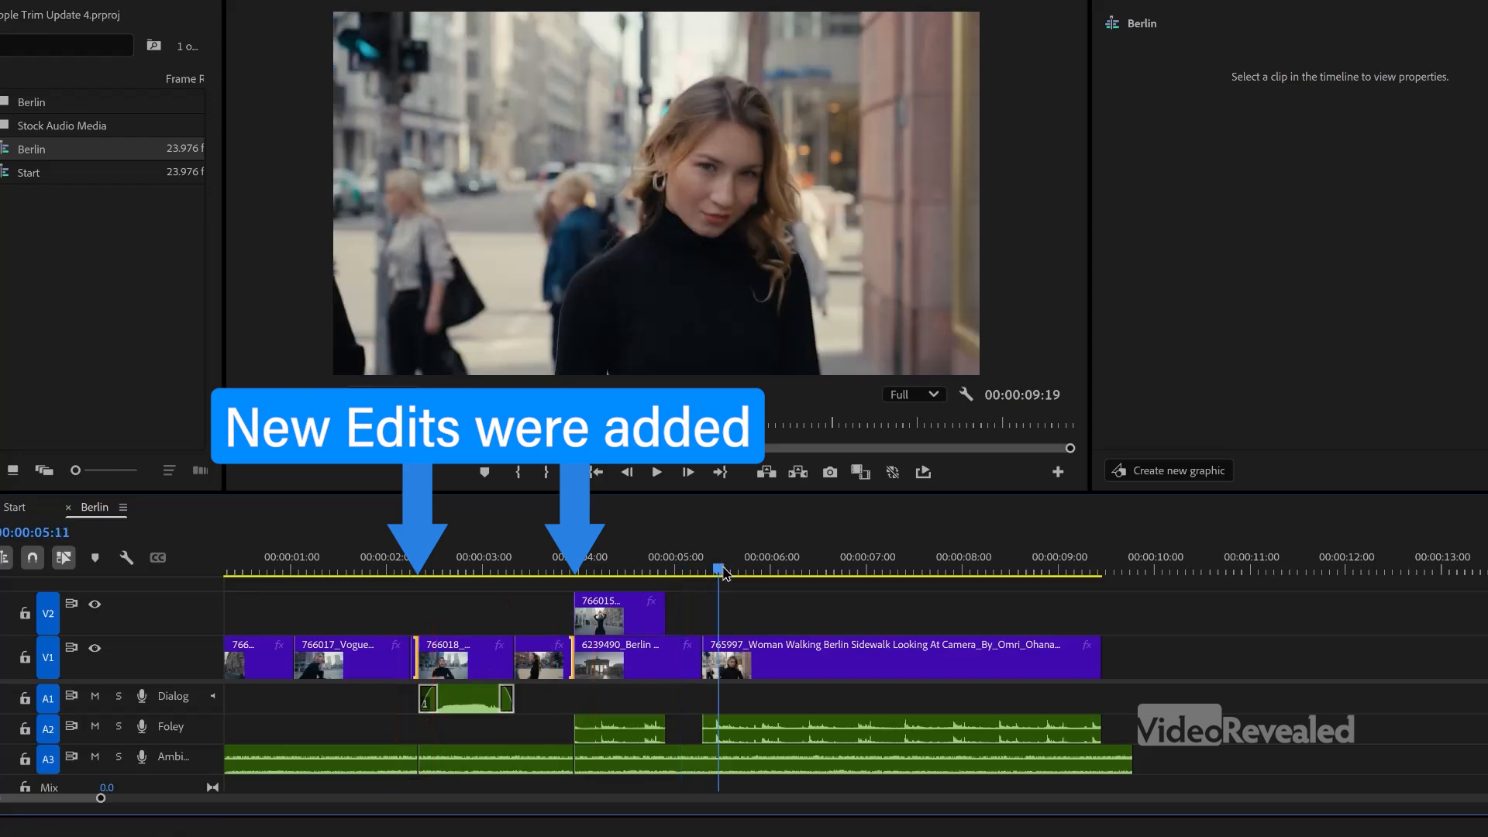
click(413, 572)
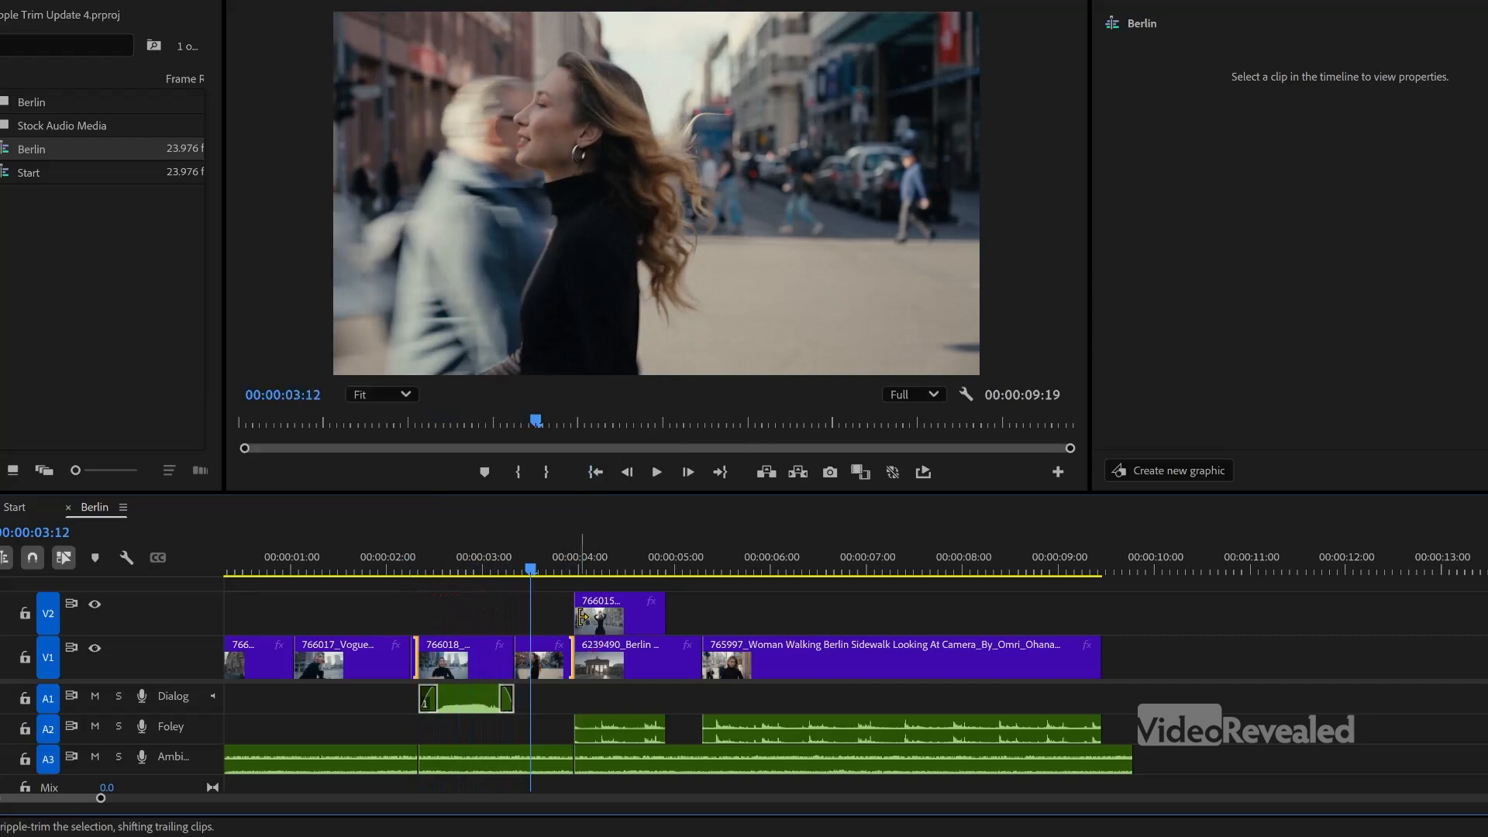
Revert the Berlin sequence to its New/Open history state, undoing all the ripple trims
click(120, 2)
scroll(78, 60, up, 10)
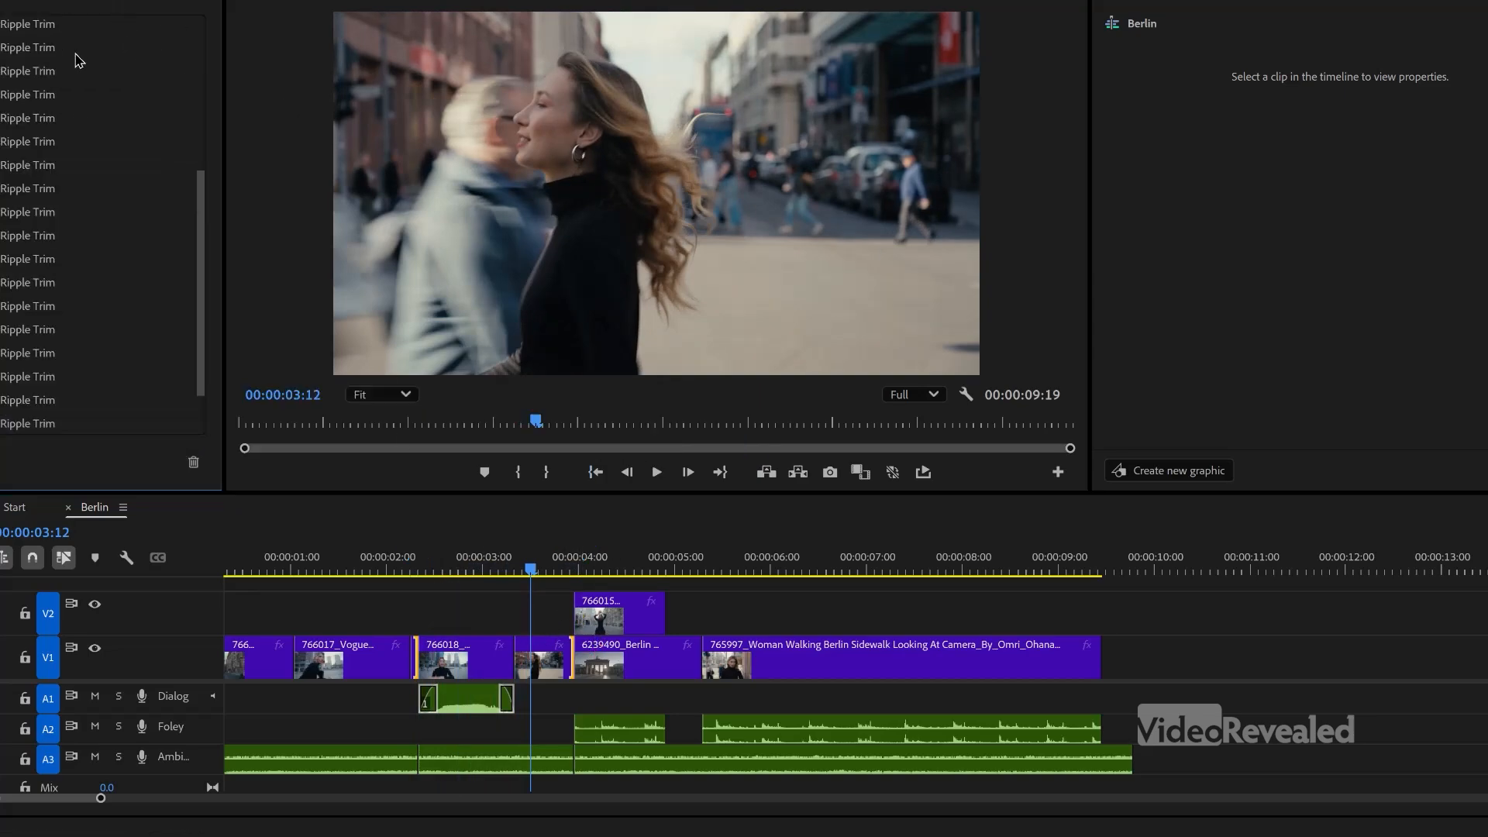
click(49, 31)
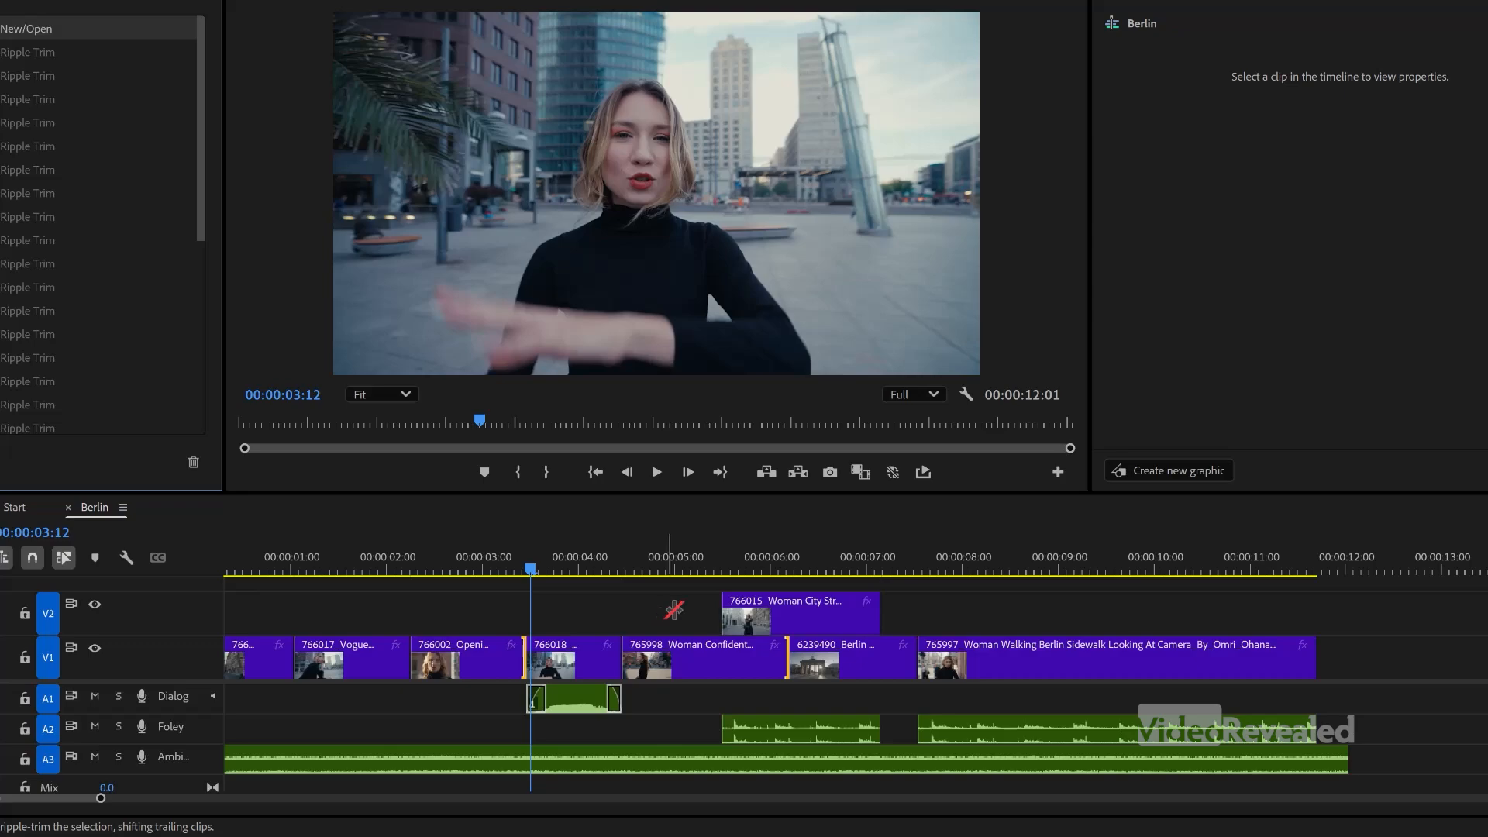
Ripple-shorten the ends of V1 clips 766002 and 765998 together by 6 frames and scrub over the cut V2 clip
click(466, 525)
key(ctrl+Left)
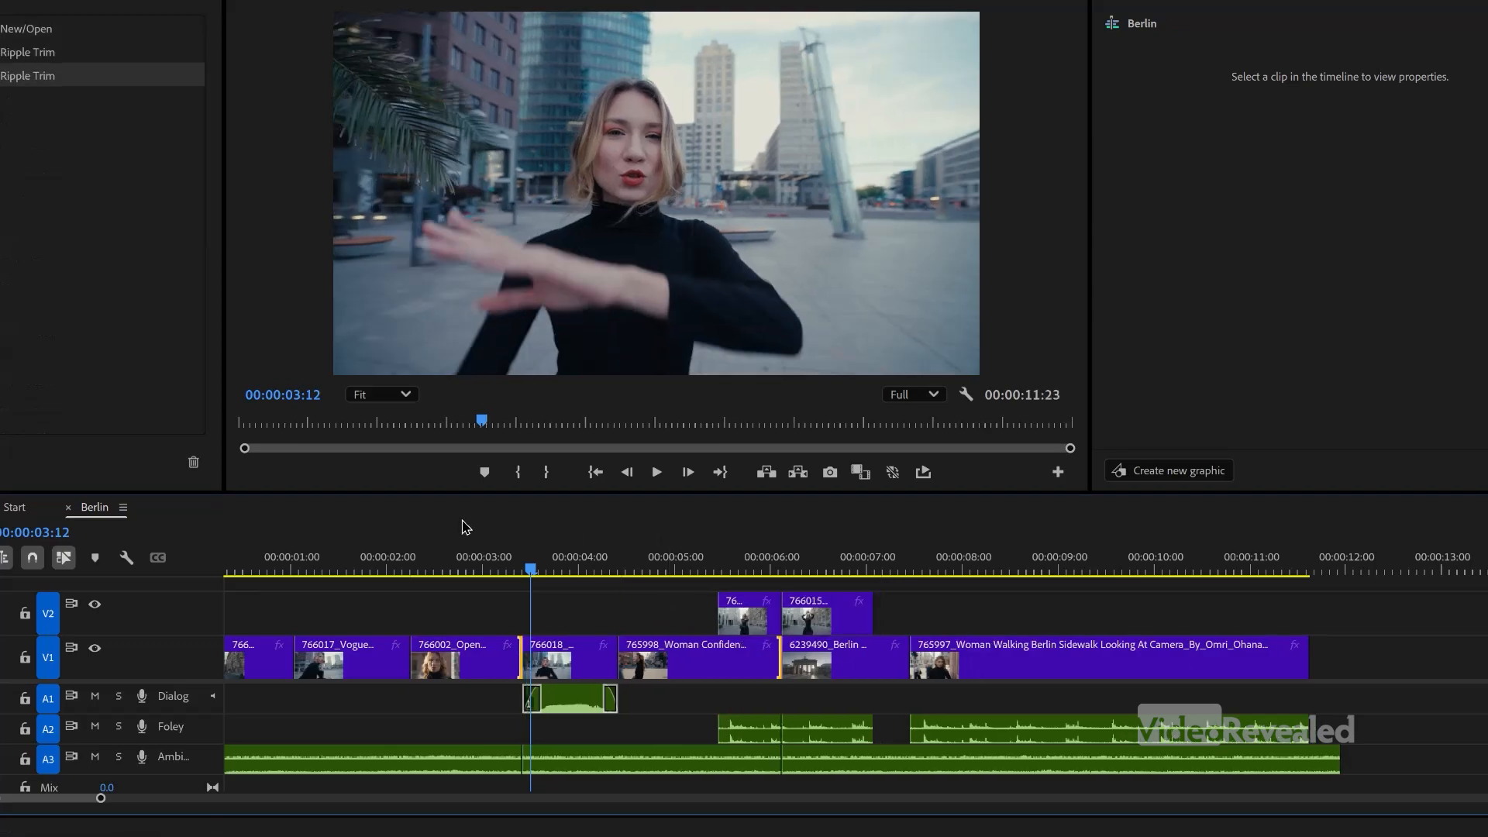
key(ctrl+Left)
key(ctrl+Left)
key(ctrl+Left)
key(ctrl+Left)
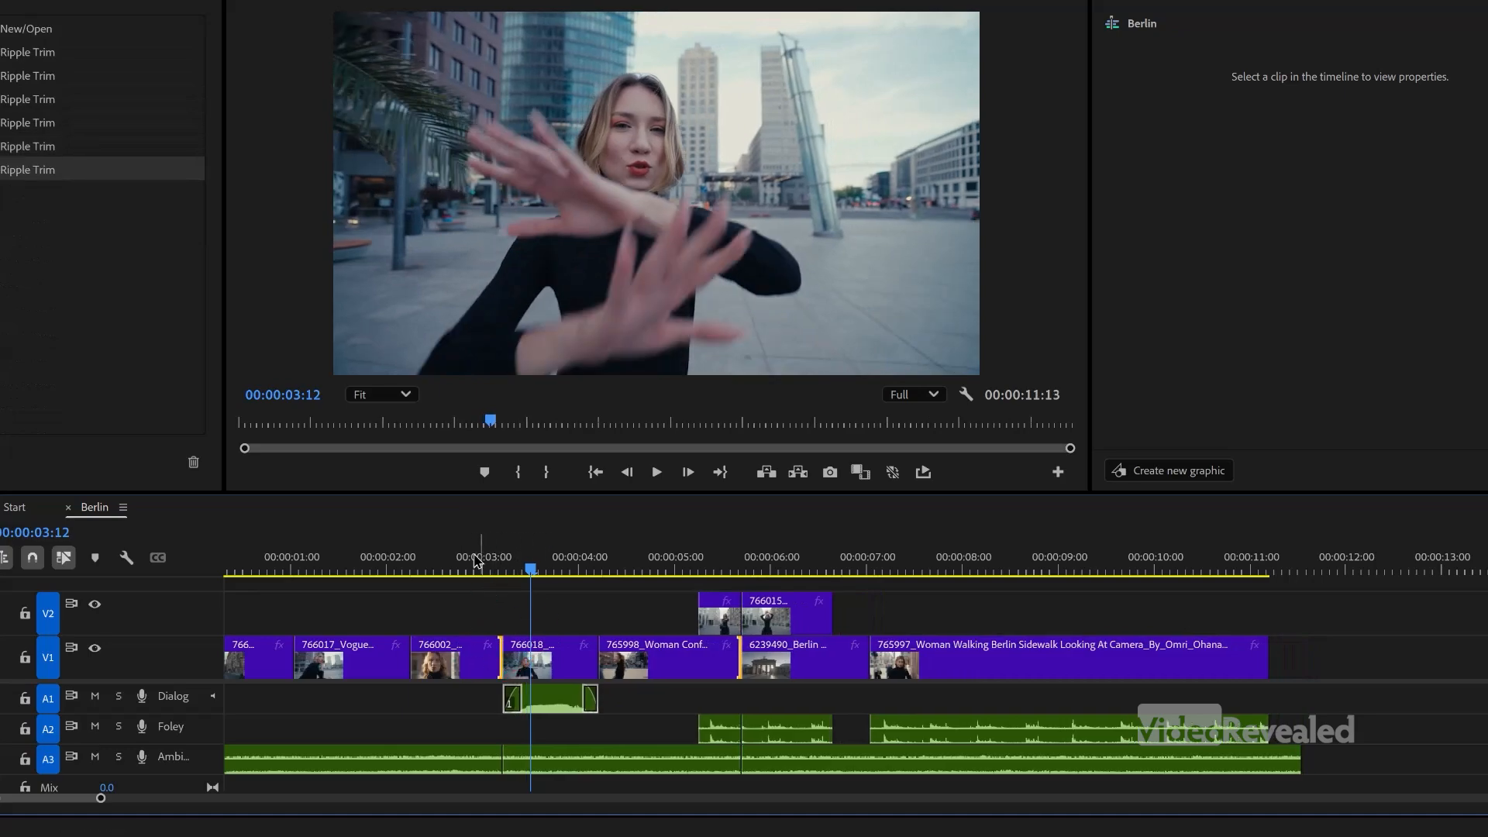
mouse_move(705, 569)
mouse_down()
mouse_move(752, 568)
mouse_move(727, 570)
mouse_up()
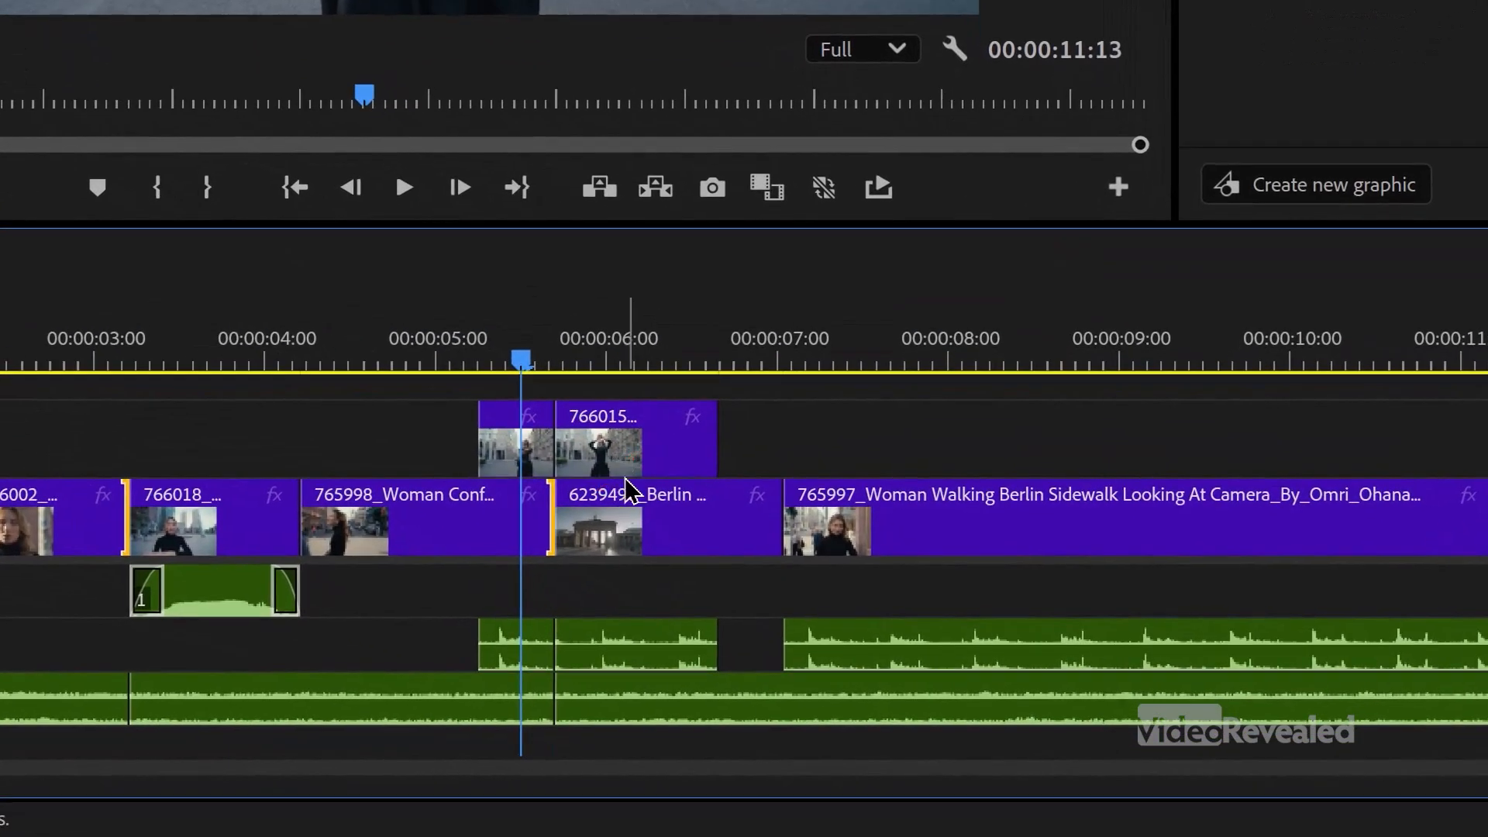
Delete the second segment of V2 clip 766015 and extend the first segment over the gap, scrubbing to 00:00:06:01
click(629, 465)
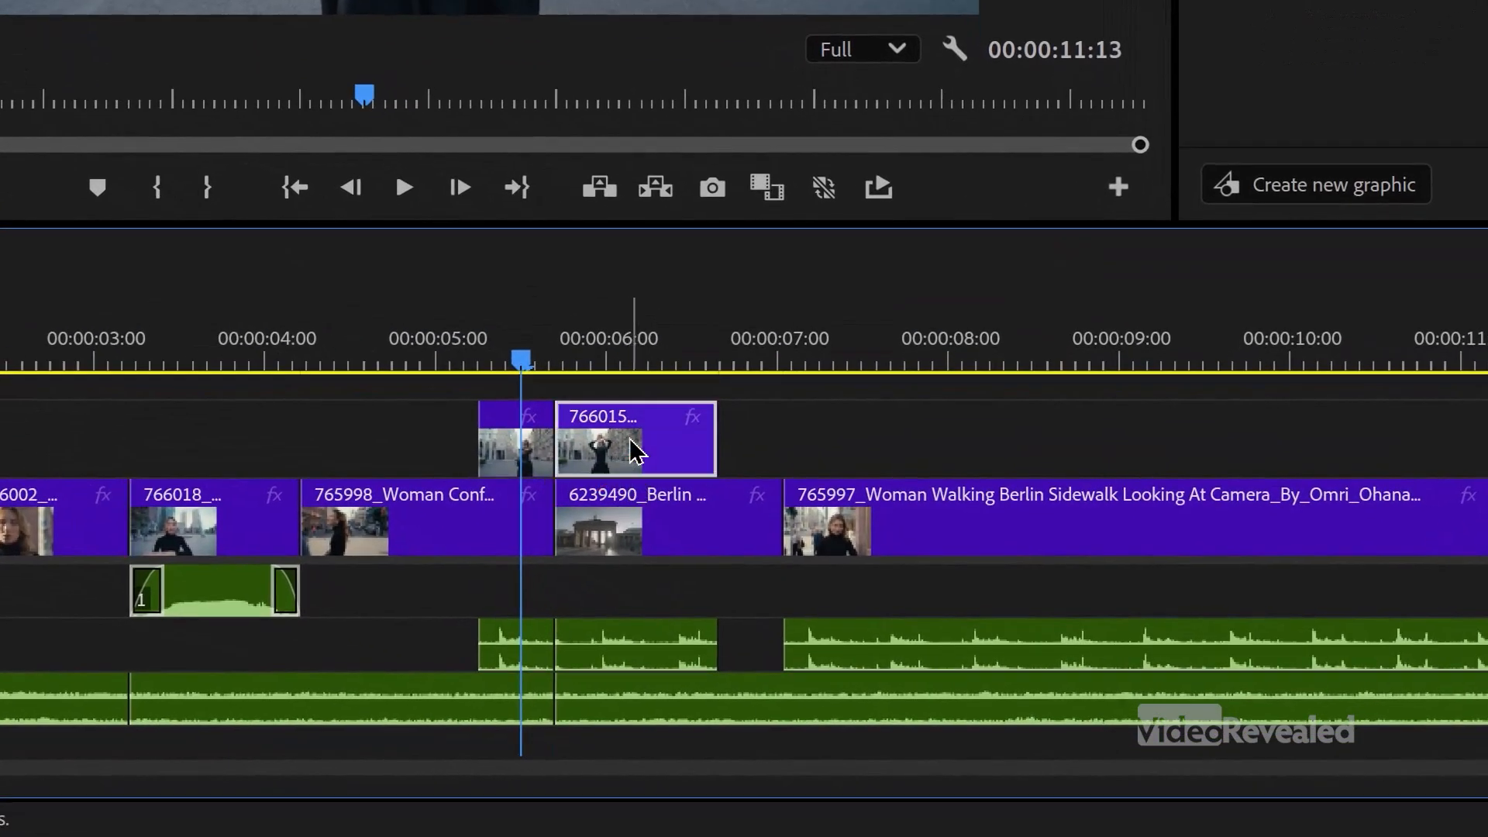
key(Delete)
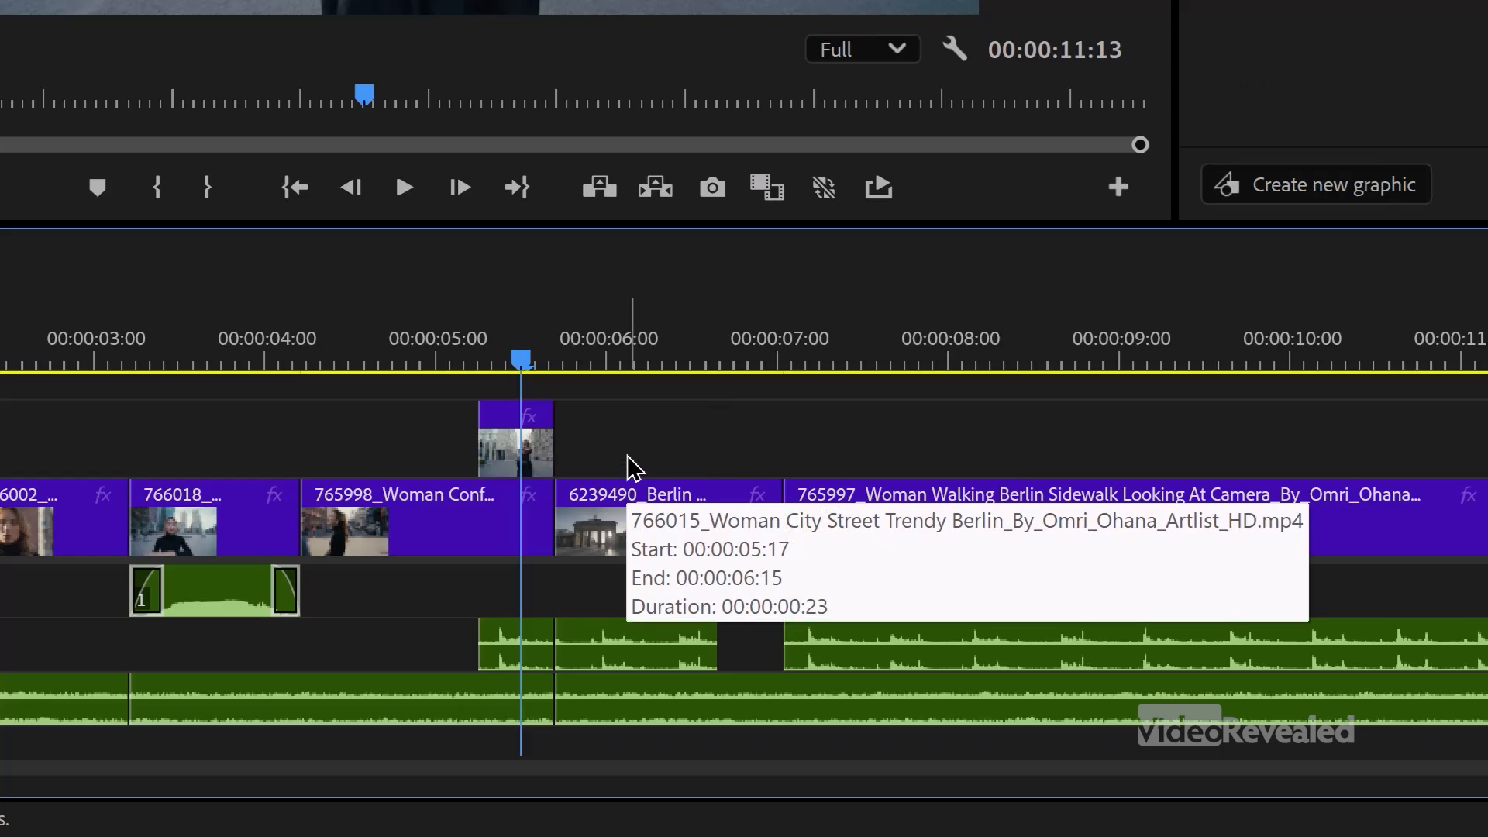
drag(549, 432, 745, 432)
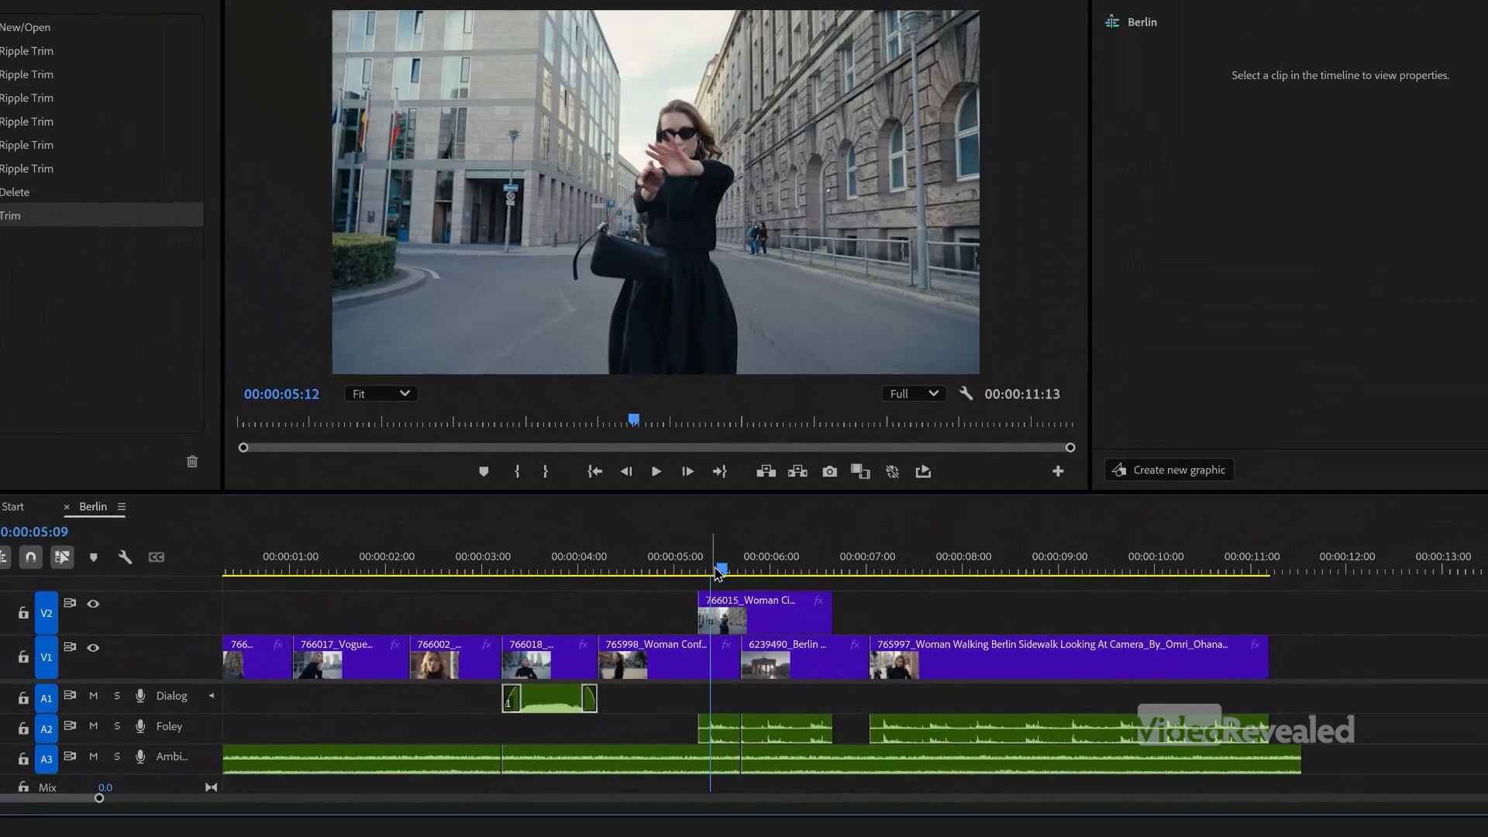
drag(720, 573, 779, 566)
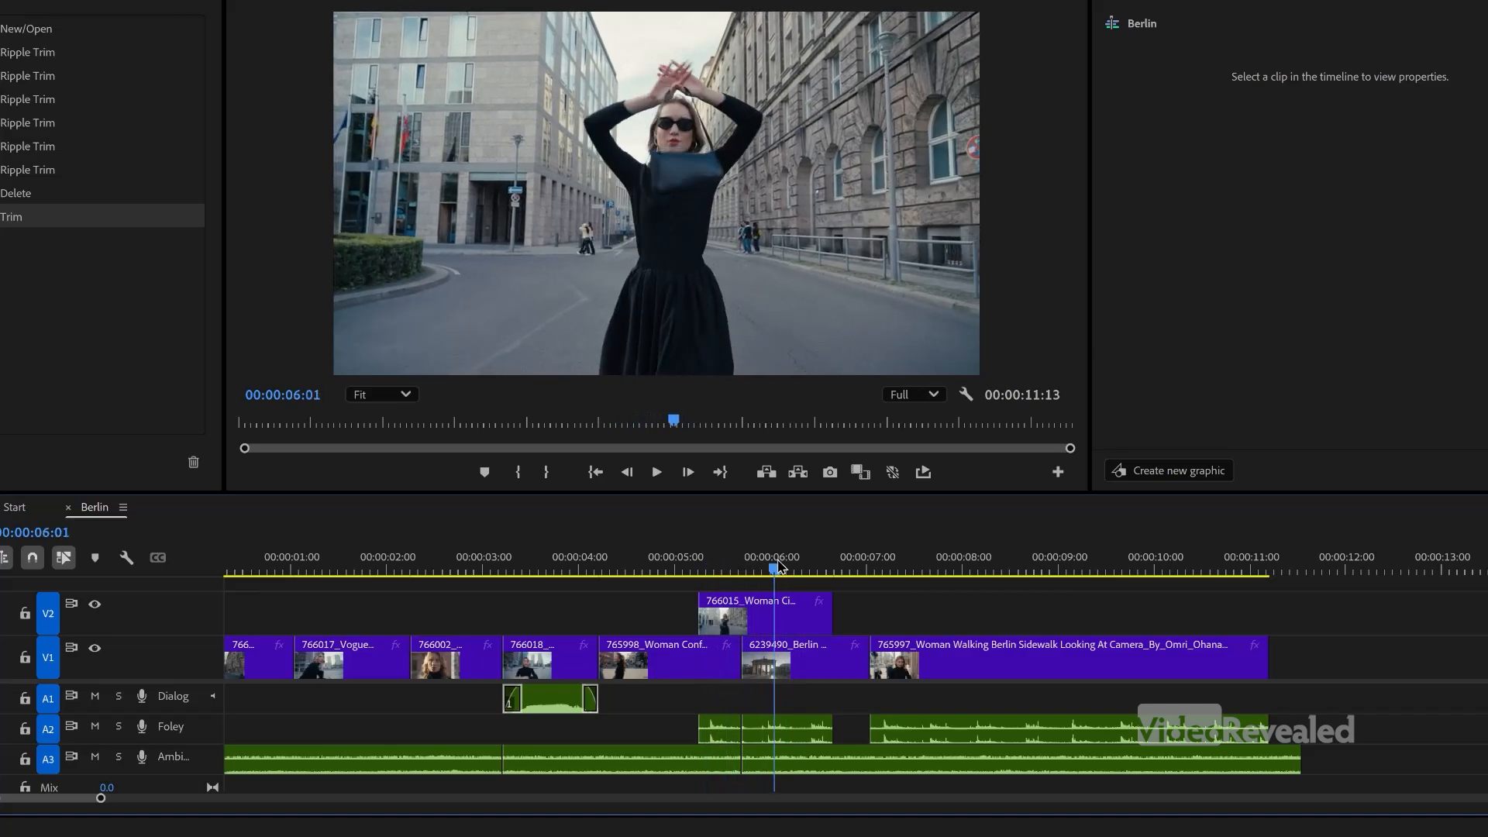
Revert to the New/Open history state and reselect the end trim points of V1 clips 766002 and 765998
click(116, 29)
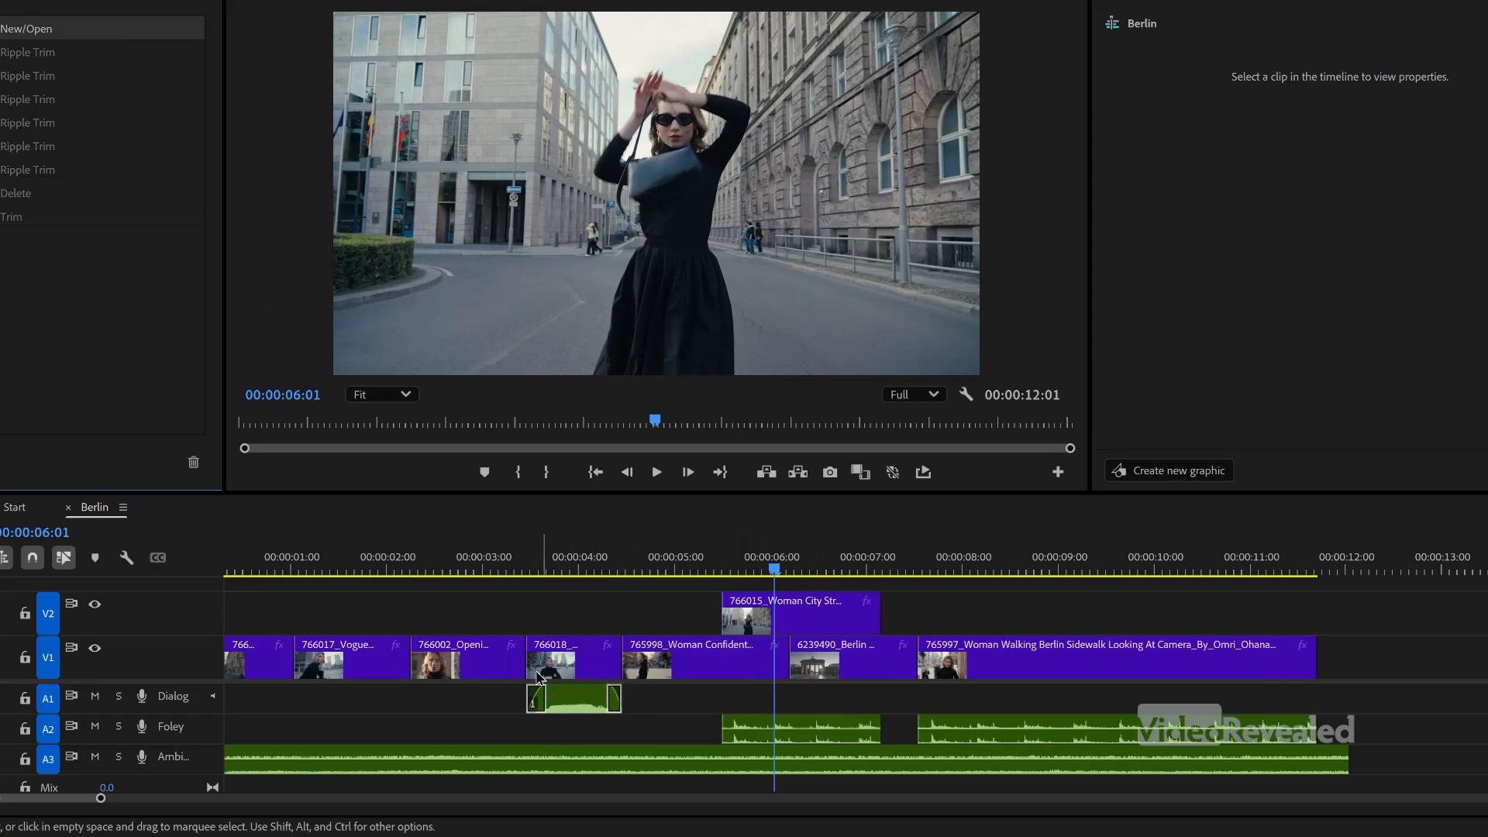
click(513, 654)
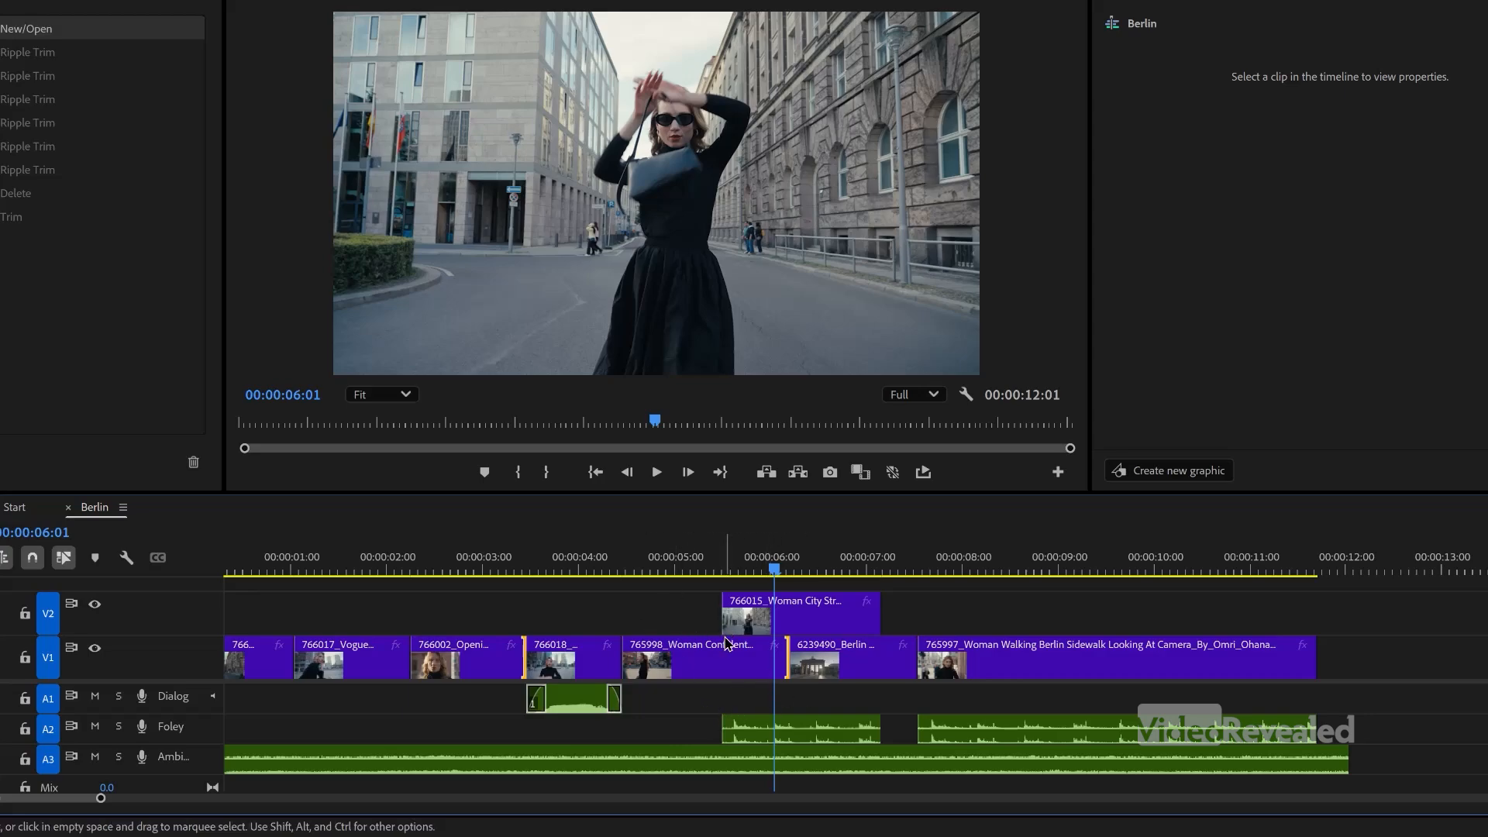
Ripple-shorten both selected V1 clip ends together by 7 frames
key(ctrl+shift+z)
key(ctrl+shift+z)
key(ctrl+shift+z)
key(ctrl+shift+z)
key(ctrl+shift+z)
key(ctrl+shift+z)
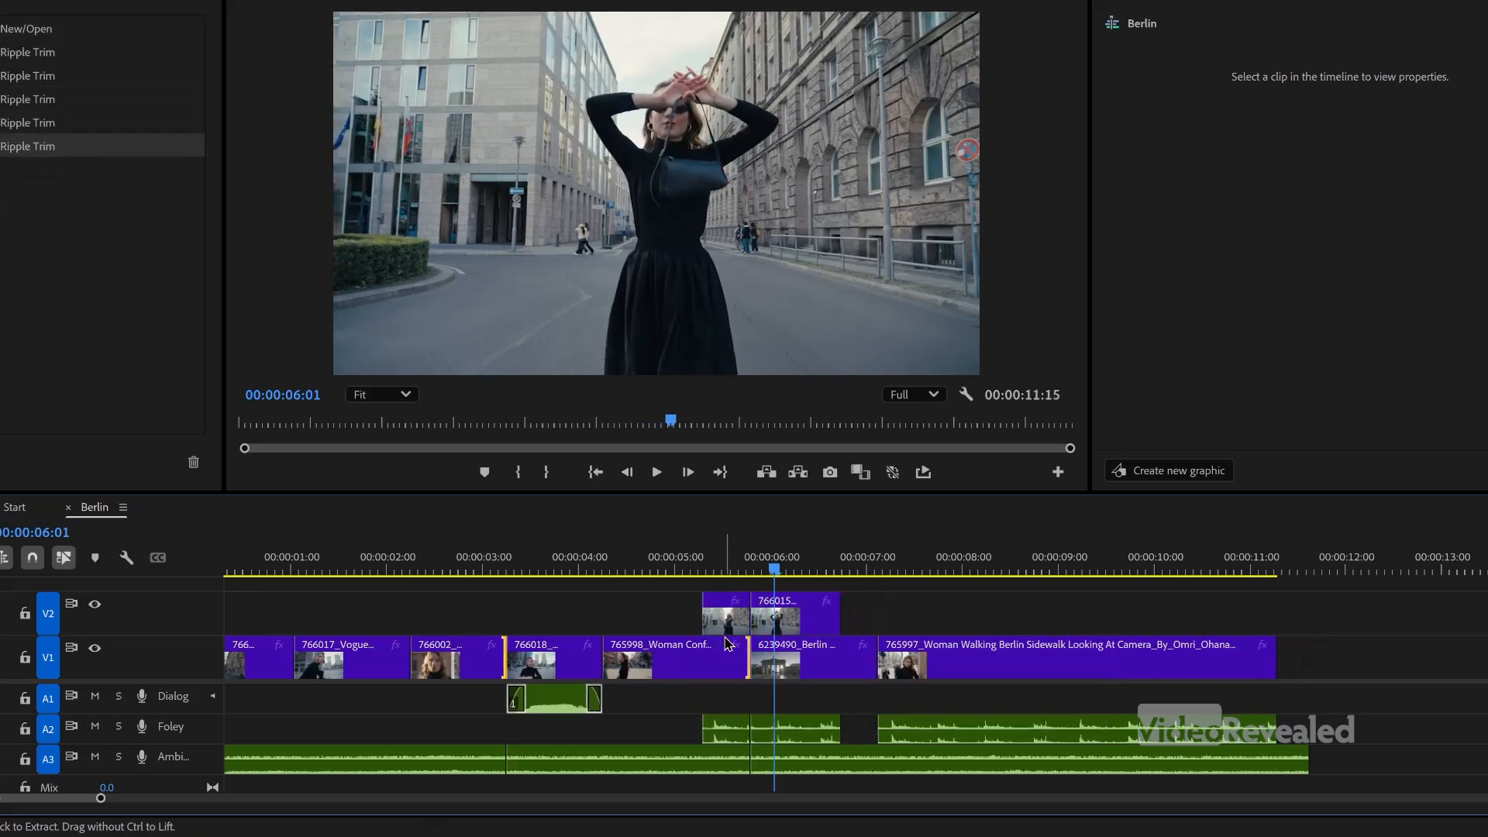
key(ctrl+Left)
Play the sequence across V2 clip 766015 and scrub V1 clip 766018 to 00:00:04:01
click(739, 565)
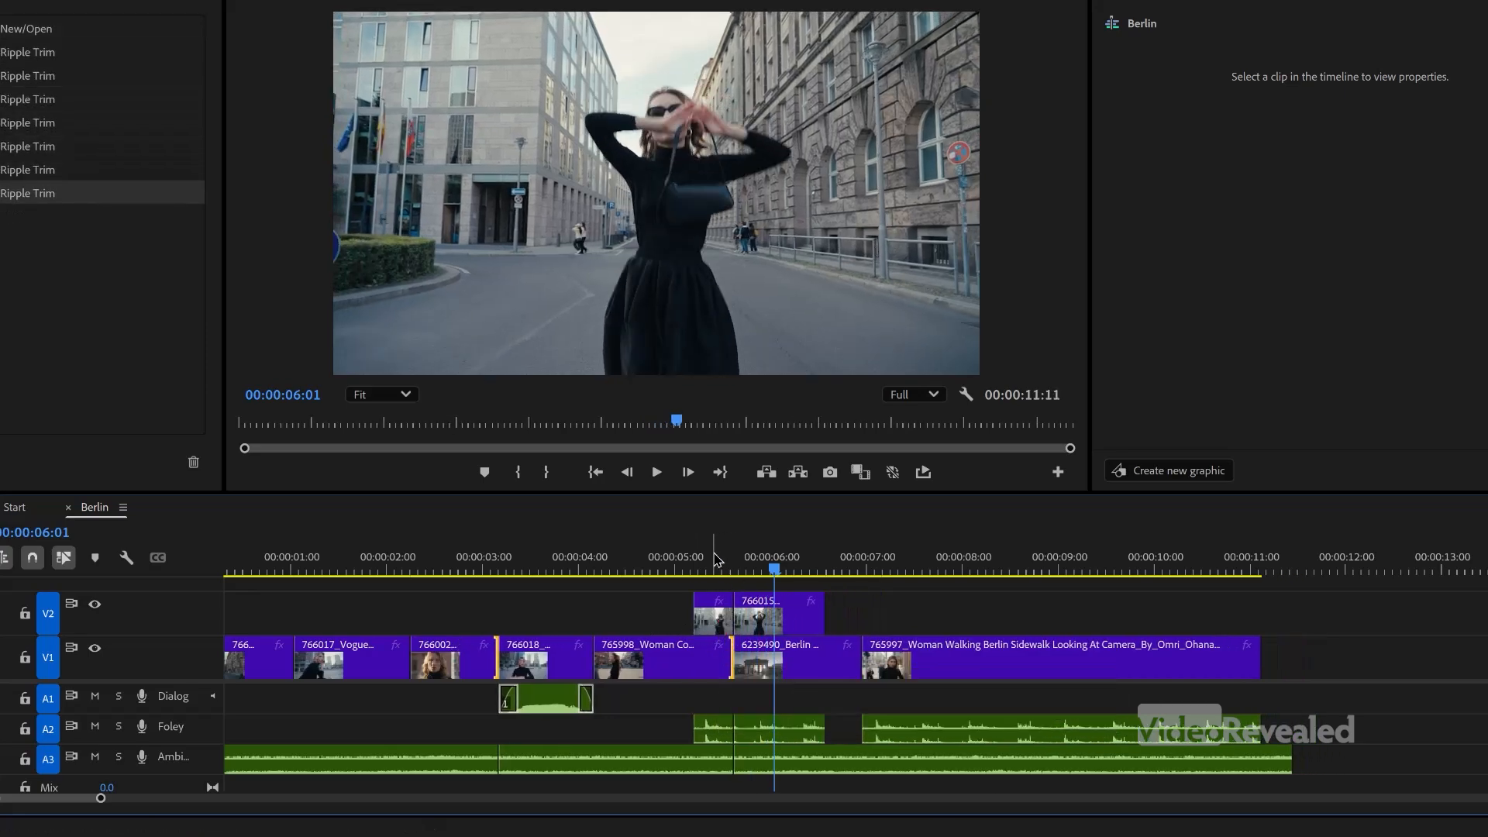
key(space)
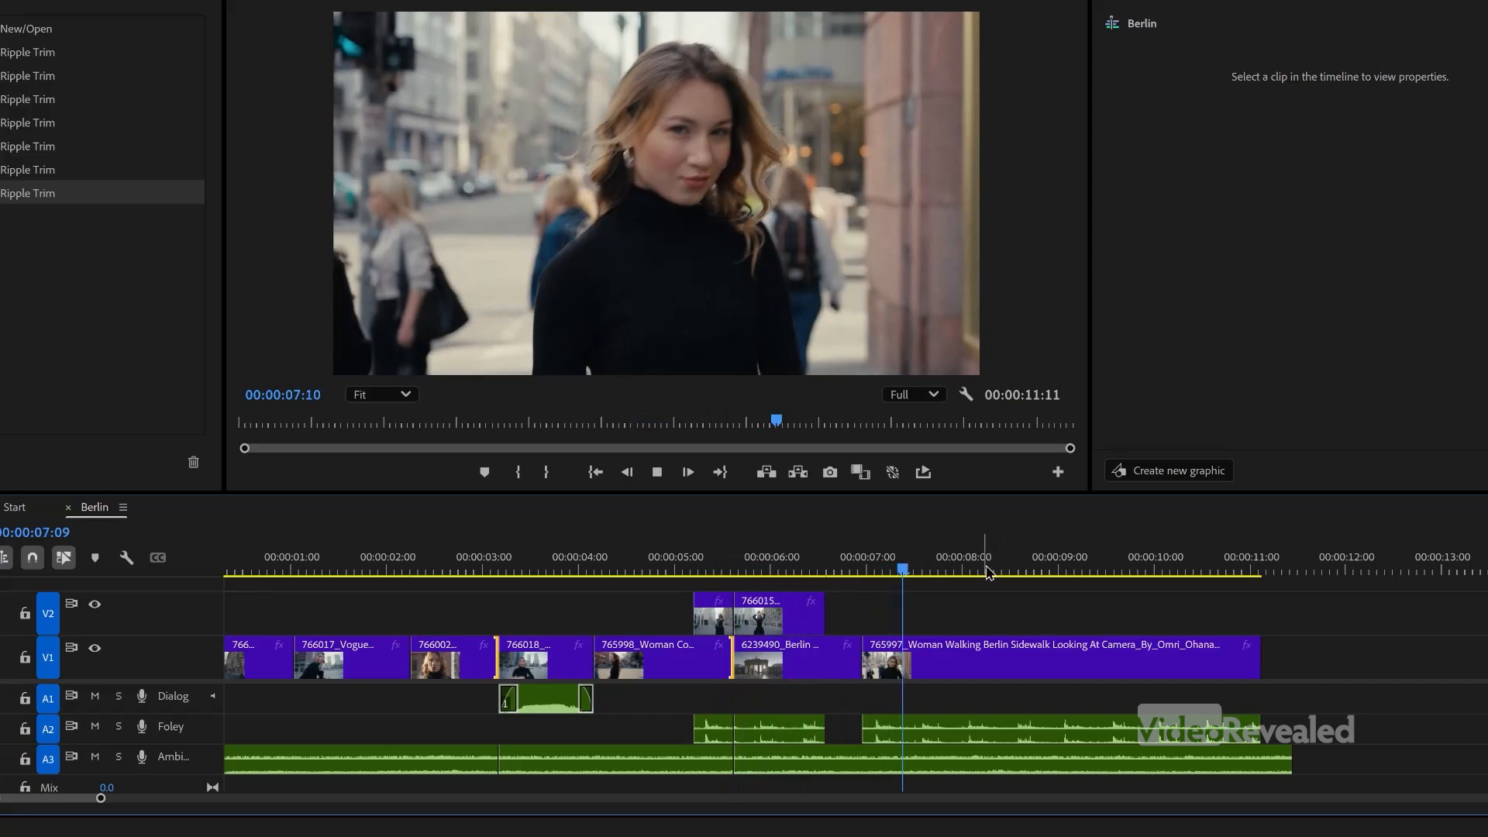
key(space)
drag(504, 570, 583, 570)
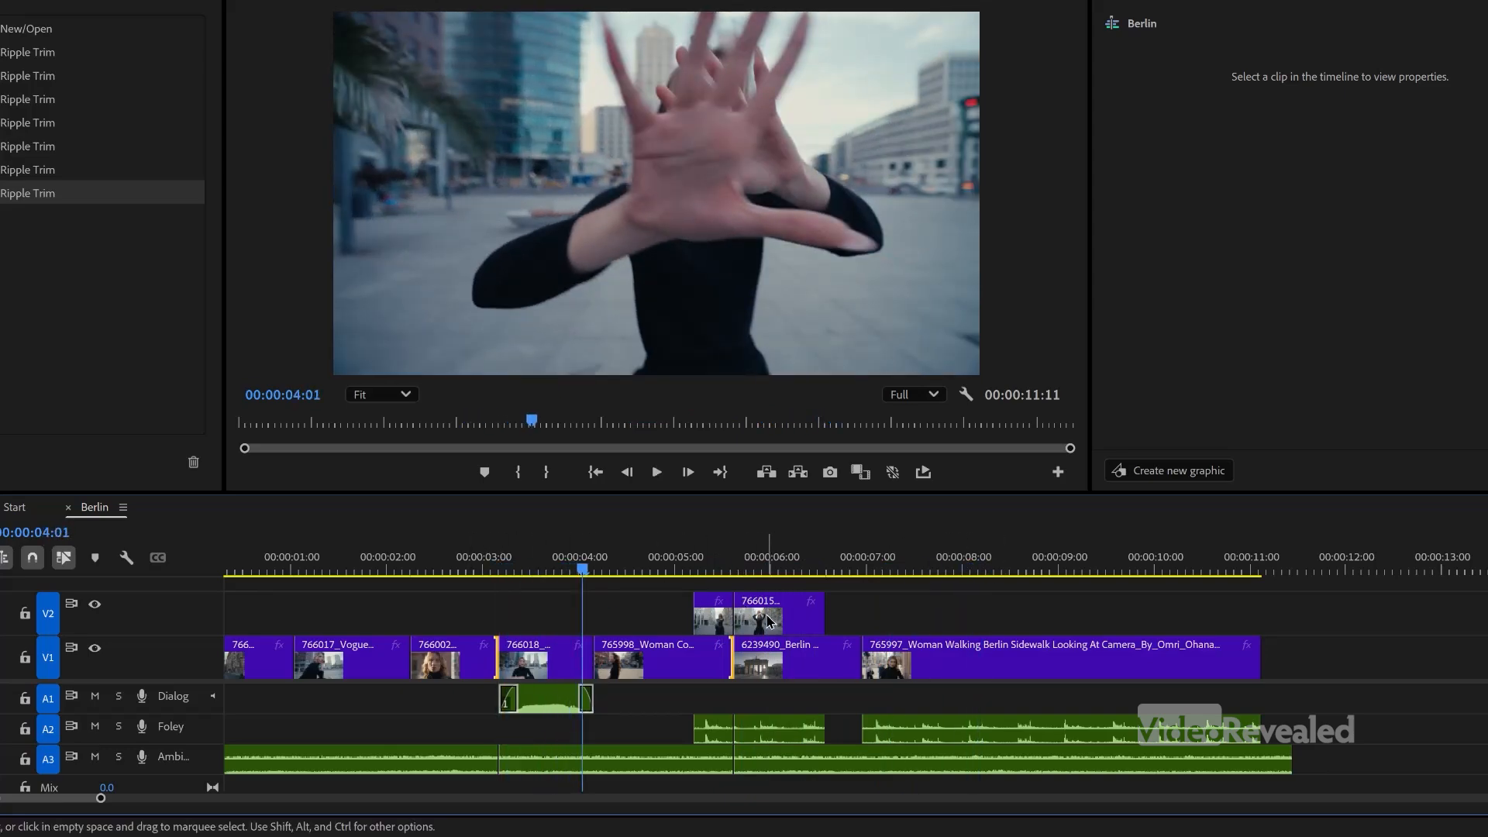
Delete the second segment of V2 clip 766015 and extend the first segment to the end of its A2 audio, checking it in playback
click(770, 620)
drag(708, 570, 742, 552)
key(Delete)
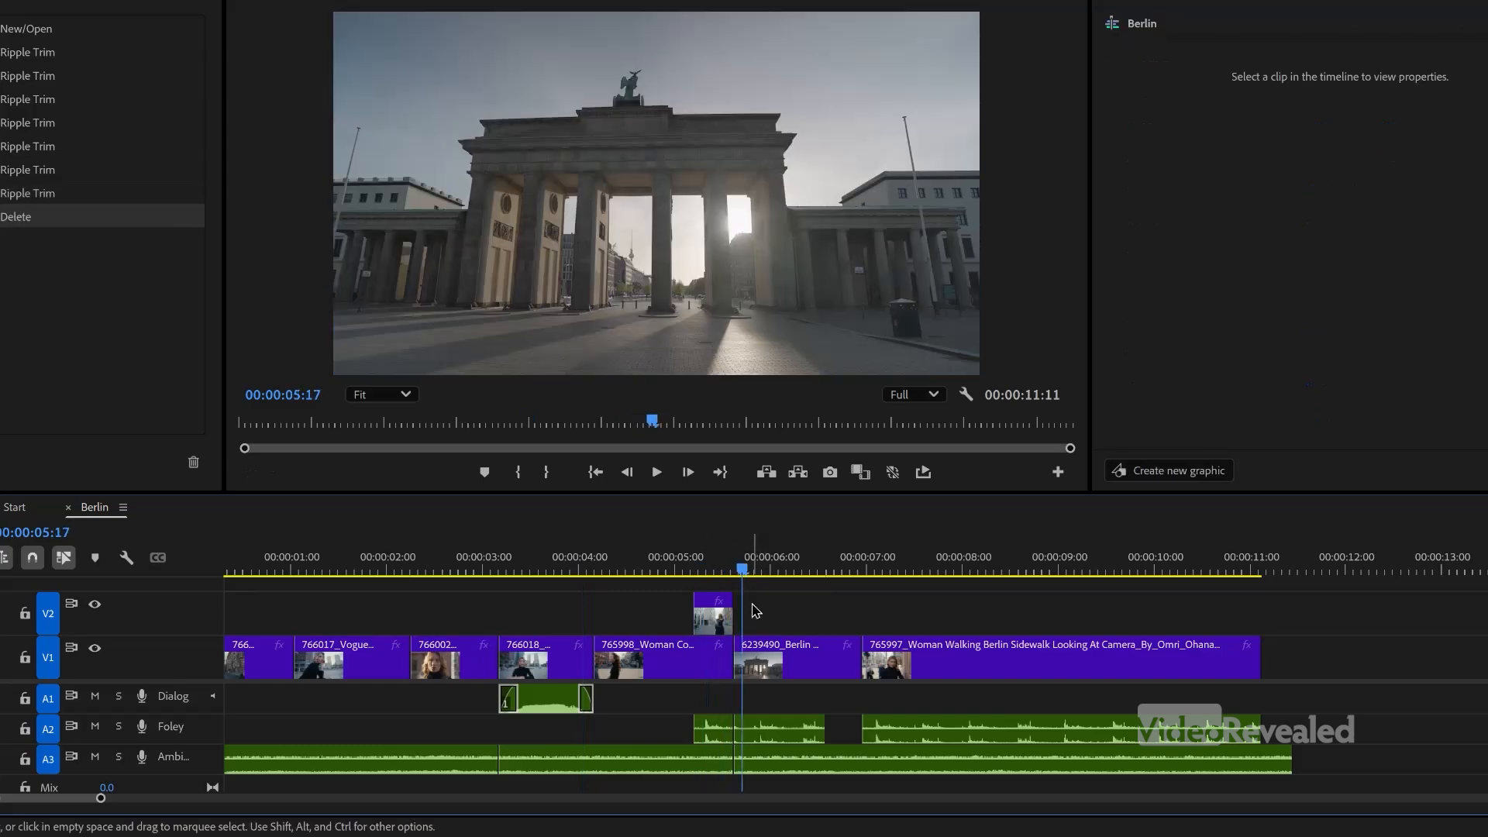
drag(732, 614, 824, 616)
click(667, 569)
key(space)
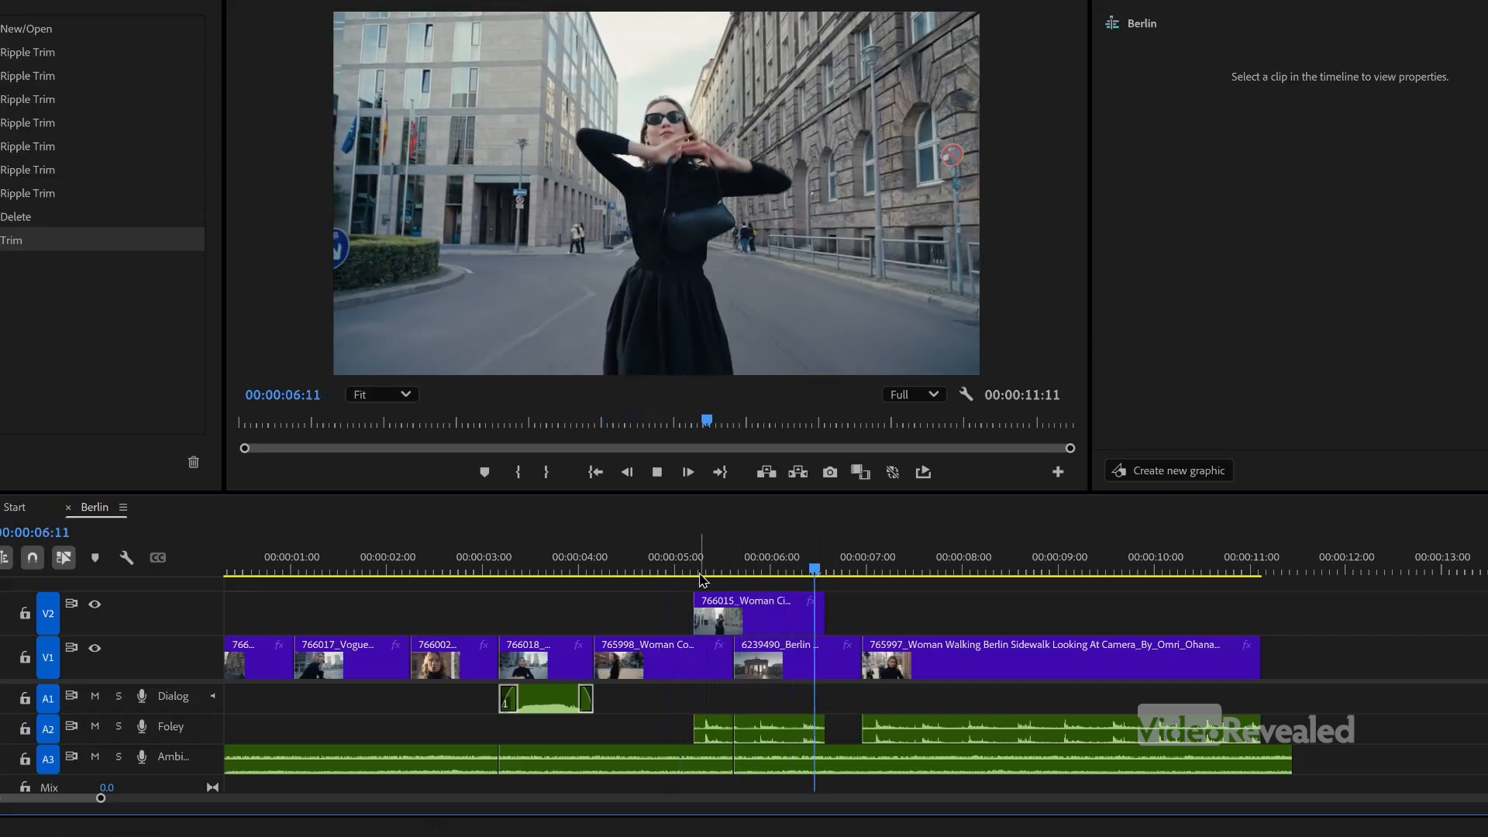